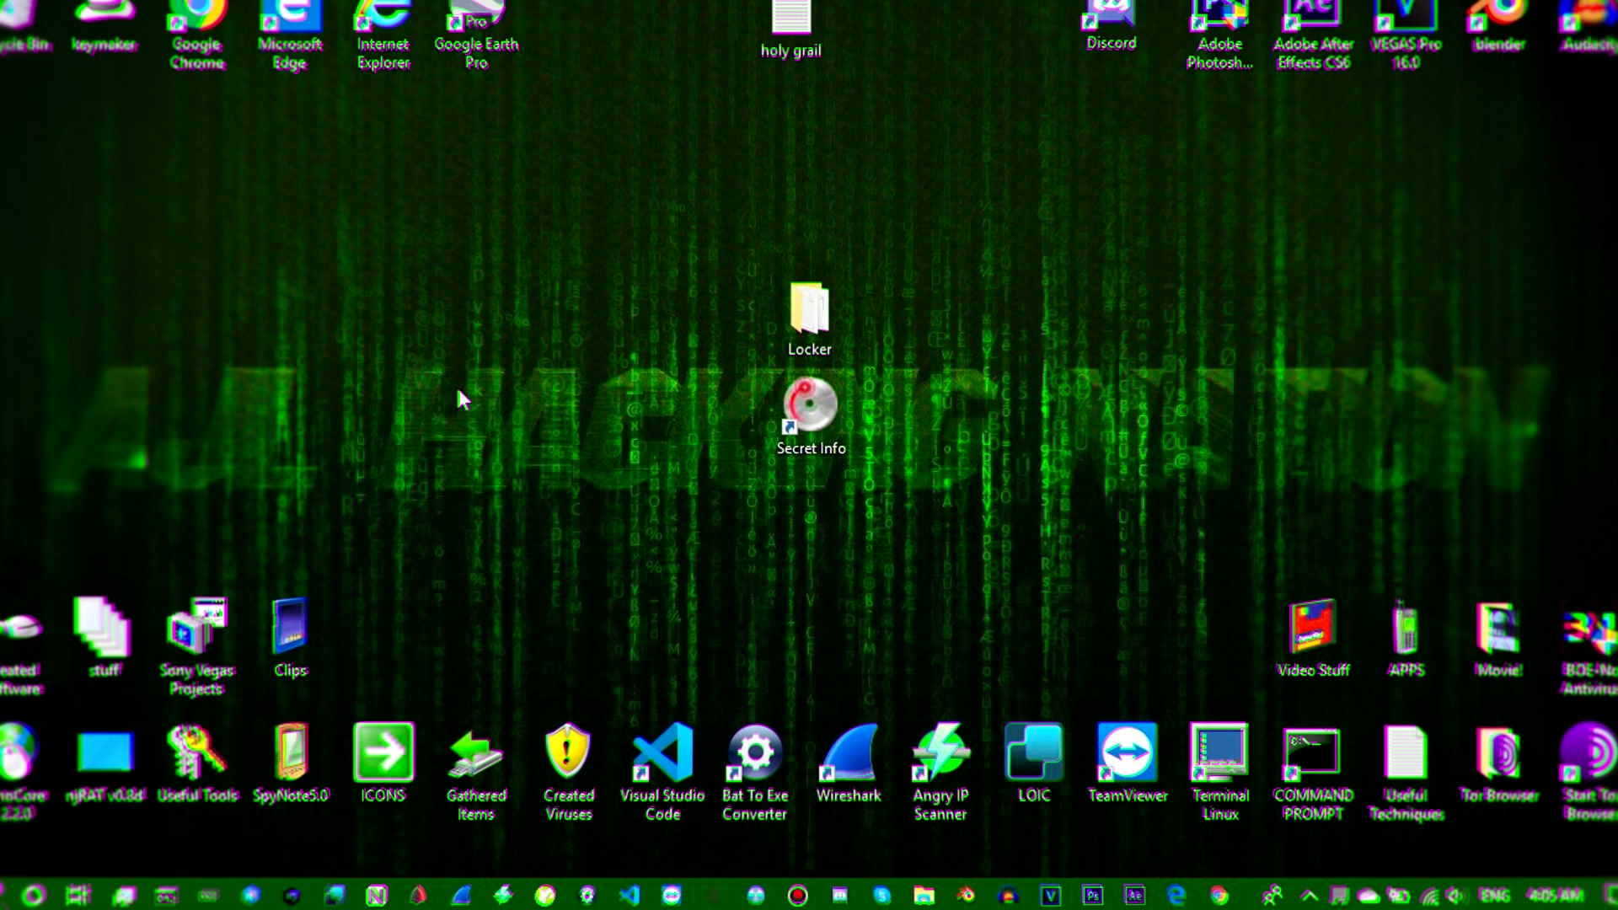
# Step: Bring up the desktop's right-click menu with the New item options
pyautogui.rightClick(367, 399)
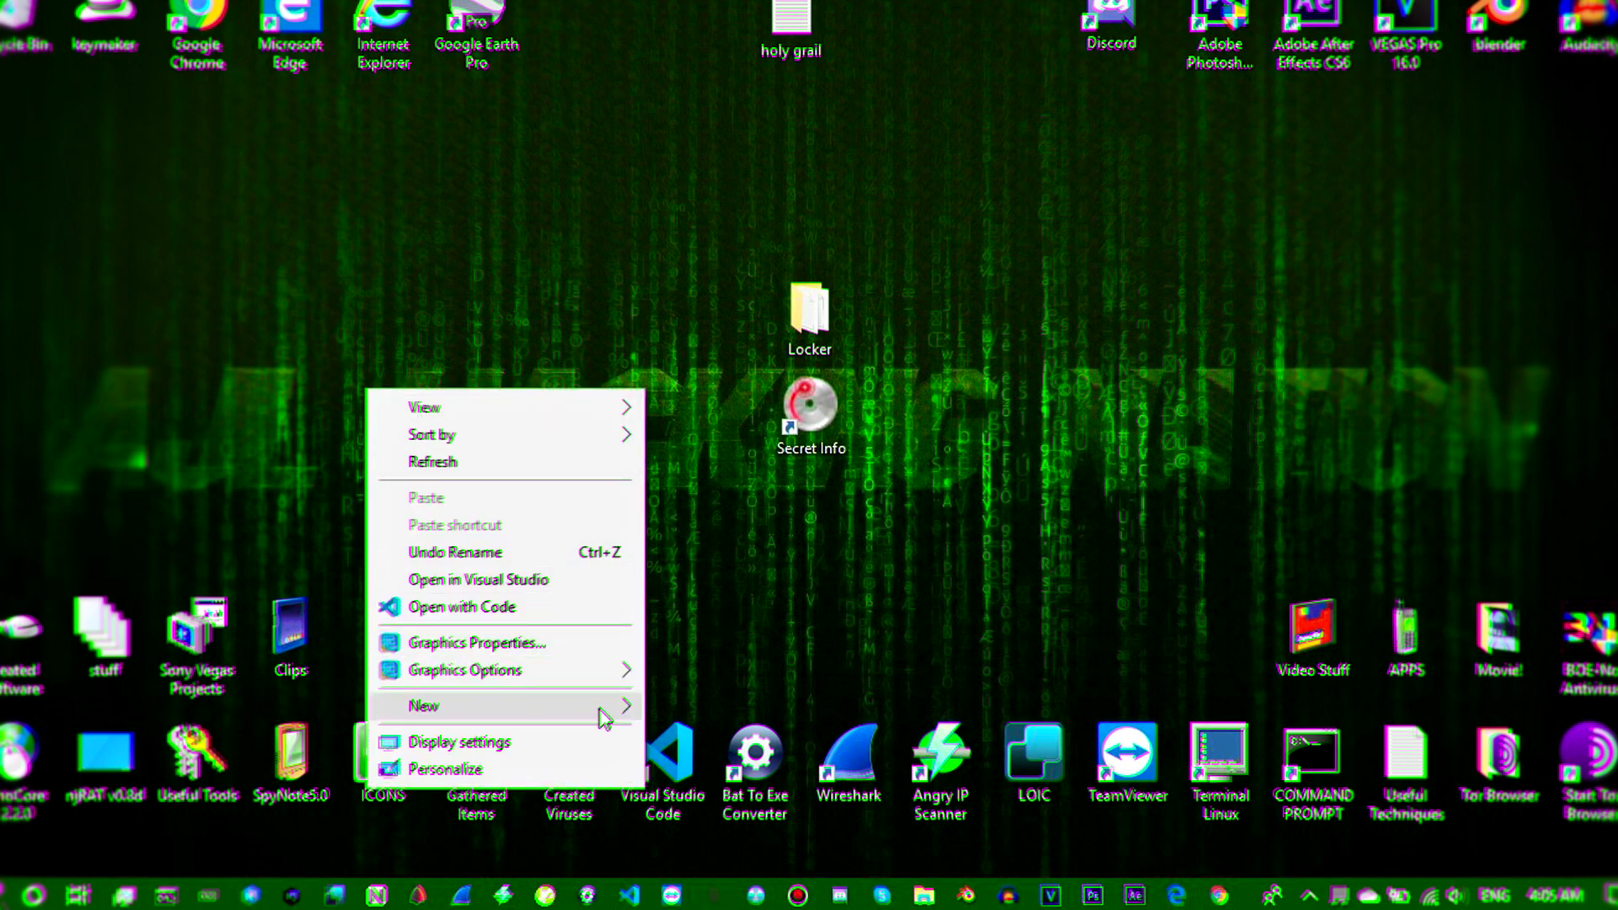
pyautogui.moveTo(506, 705)
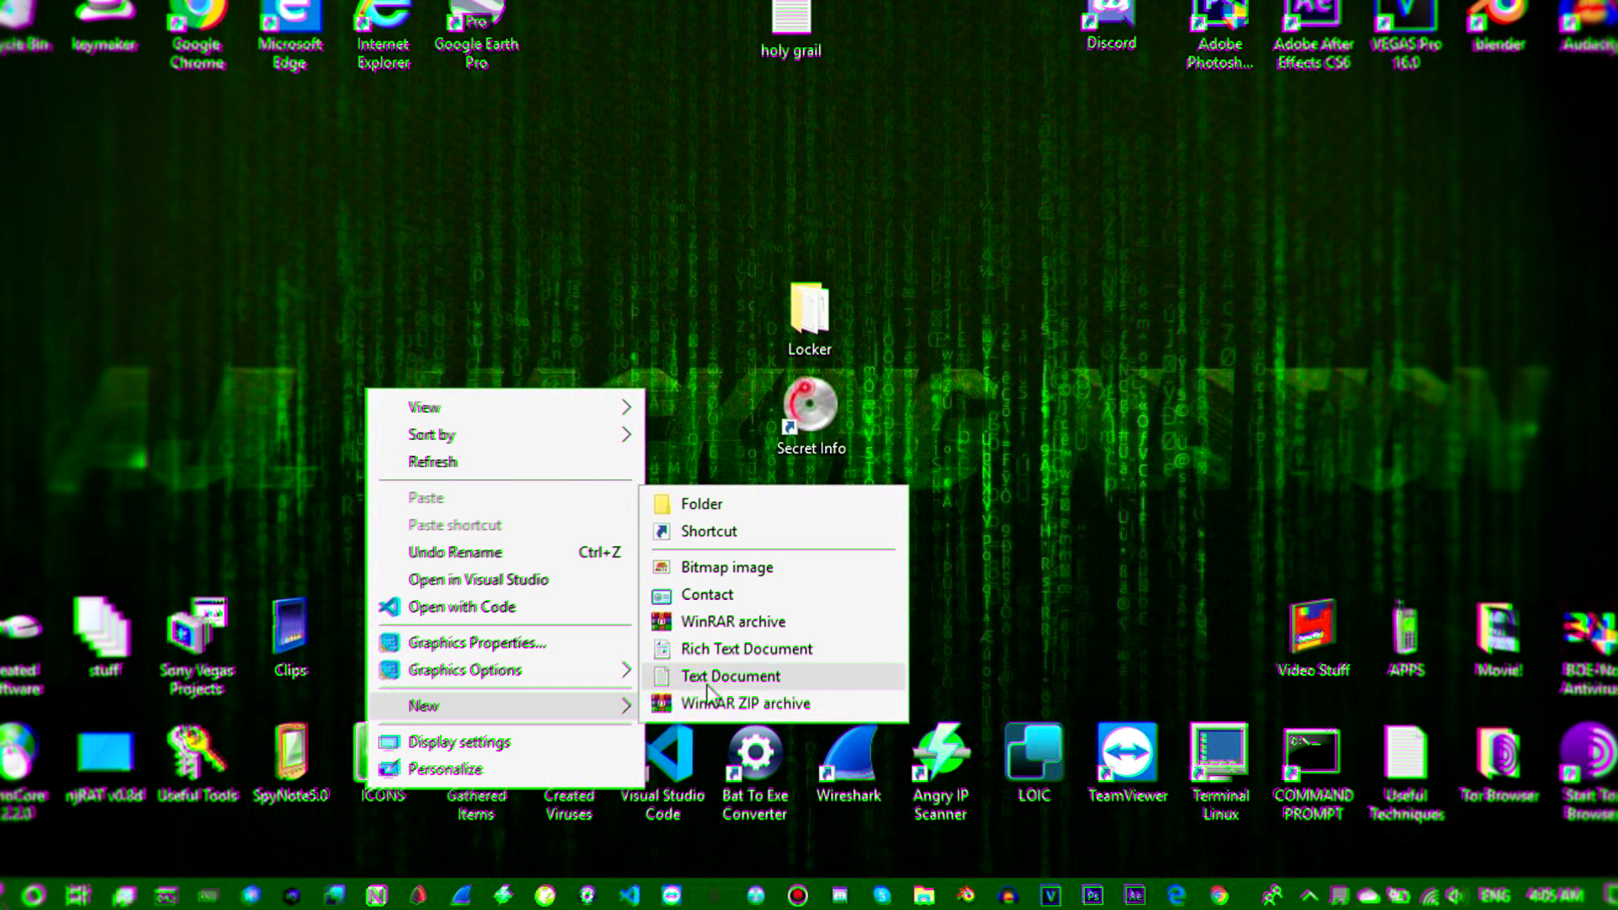
# Step: Create a new text document on the desktop named example
pyautogui.click(705, 678)
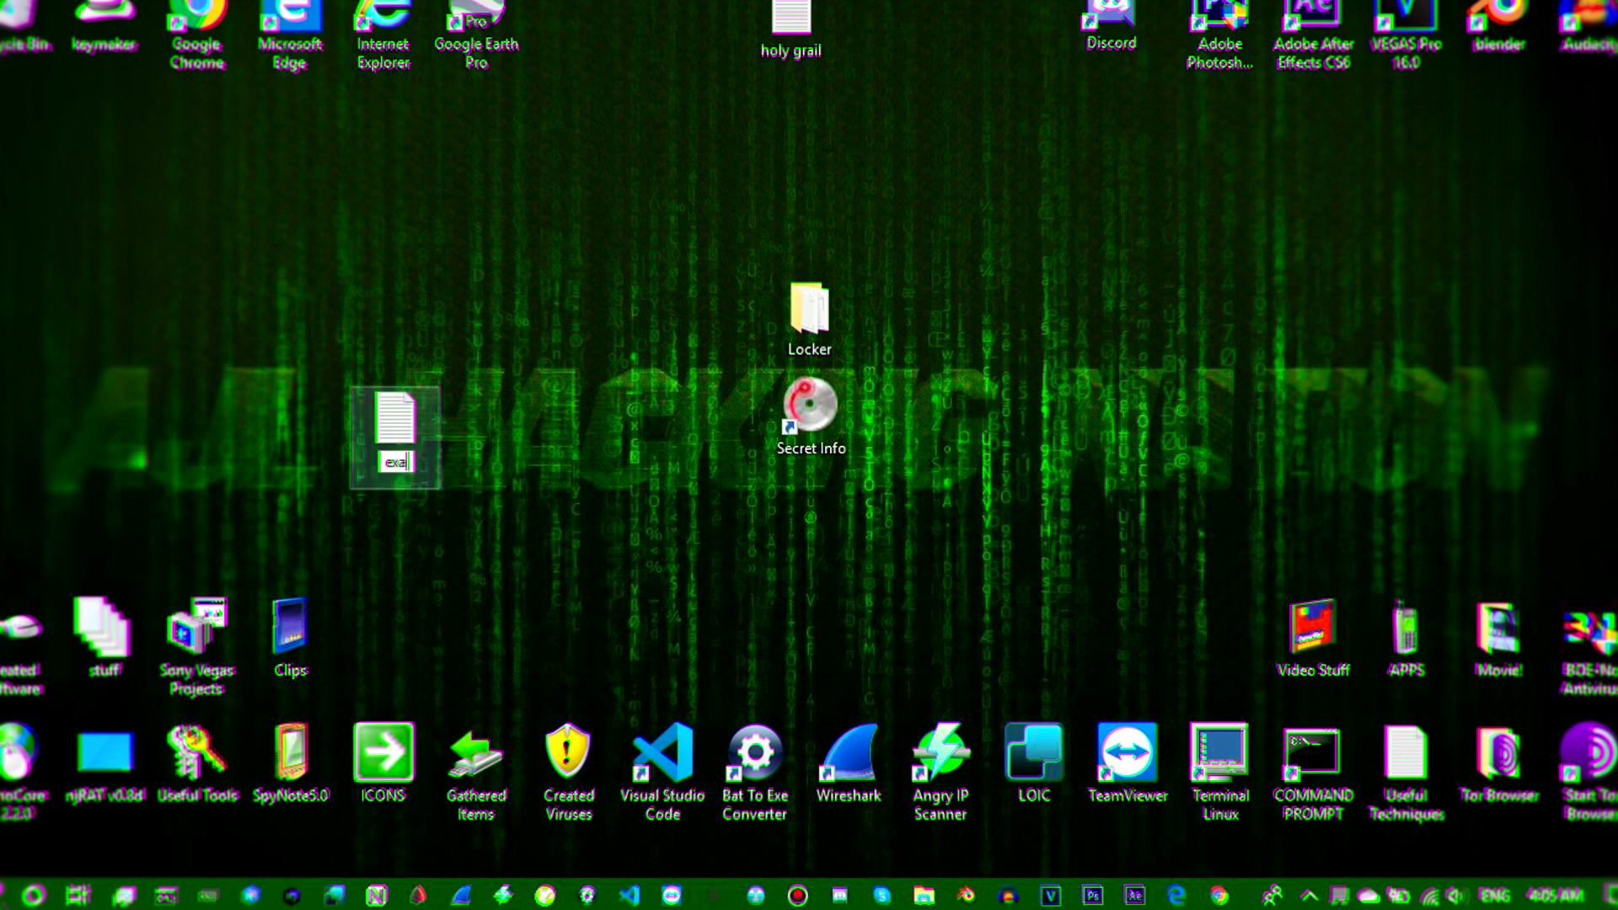
pyautogui.write('xample')
pyautogui.press('Return')
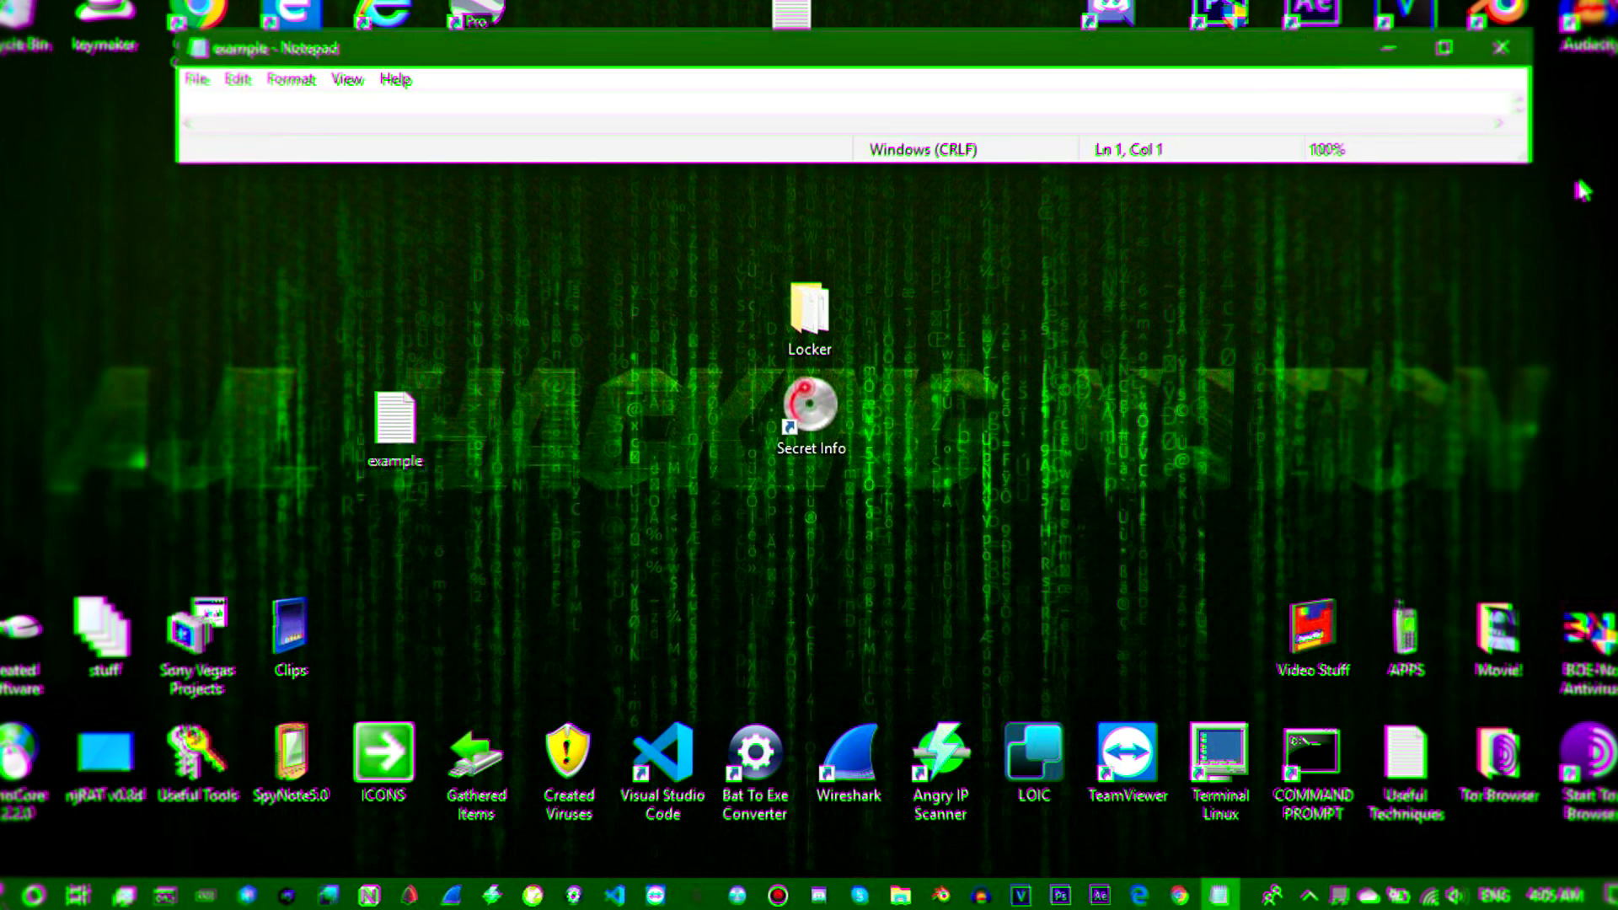
# Step: Enlarge Notepad and start the line with copy "%USERPROFILE% with both percent signs in place
pyautogui.moveTo(1530, 164); pyautogui.dragTo(1527, 727)
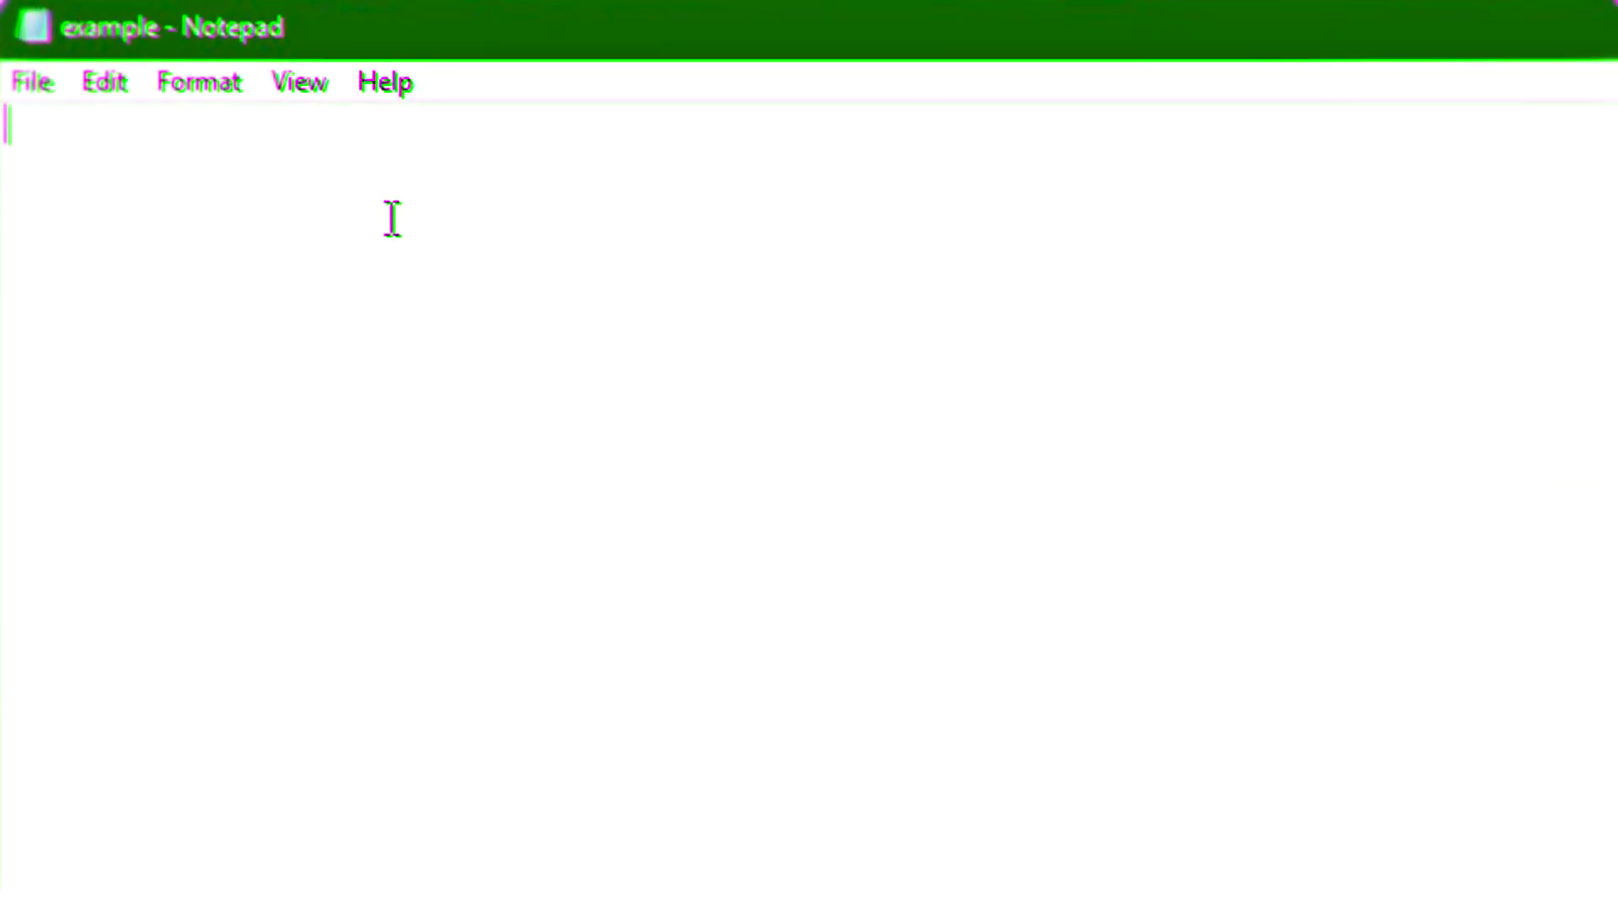
pyautogui.write('copy ')
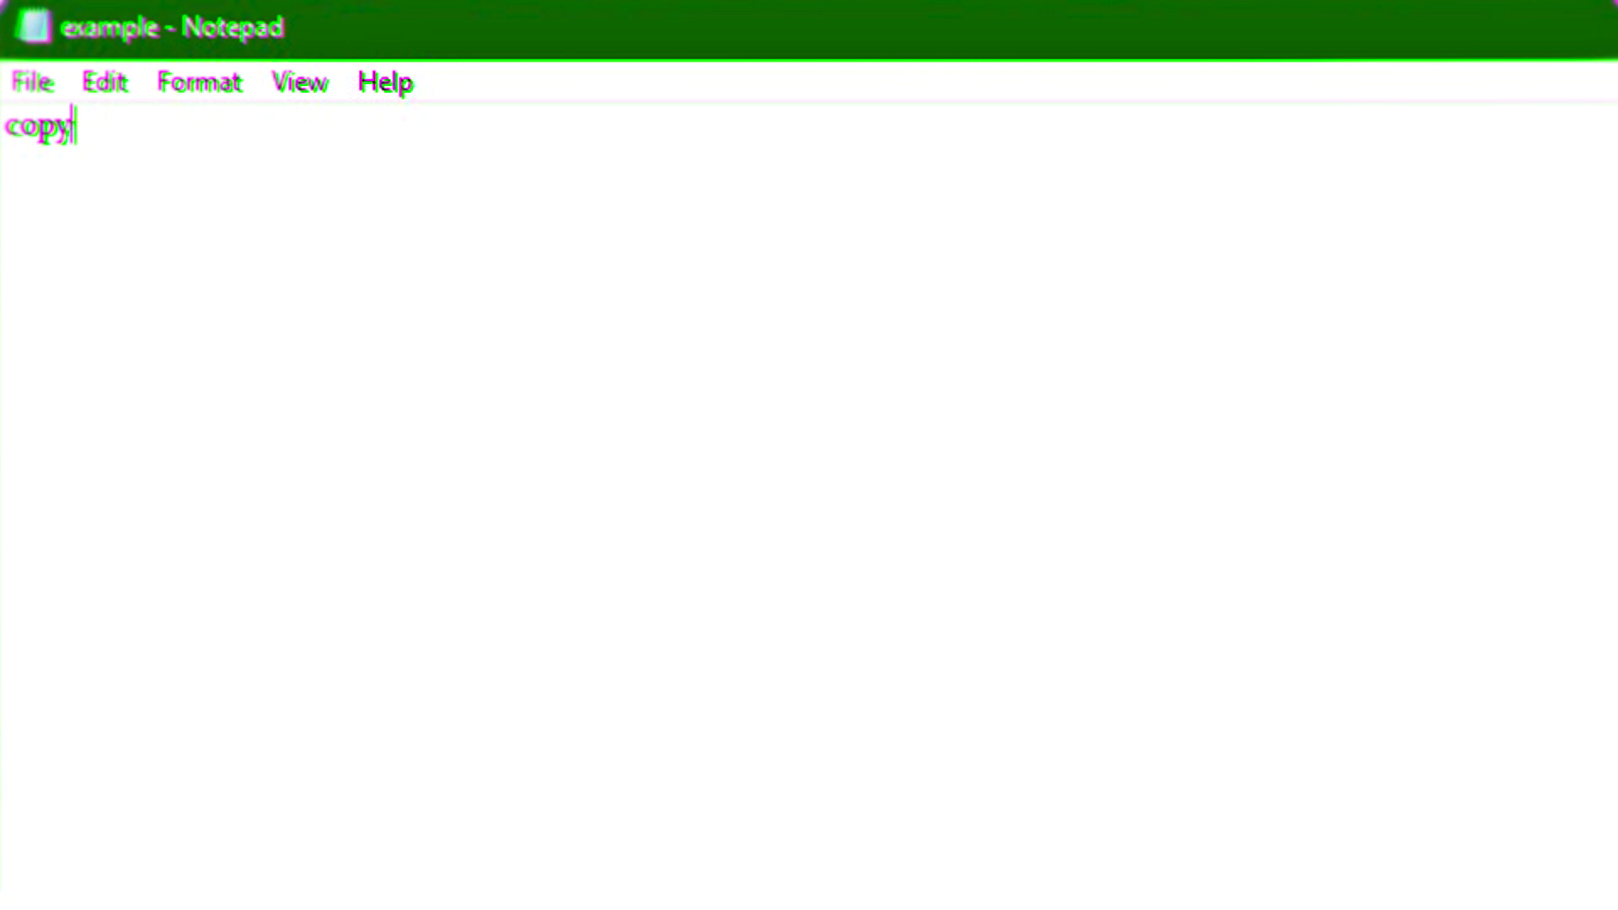
pyautogui.write('"')
pyautogui.write('A')
pyautogui.press('BackSpace')
pyautogui.write('USERPR')
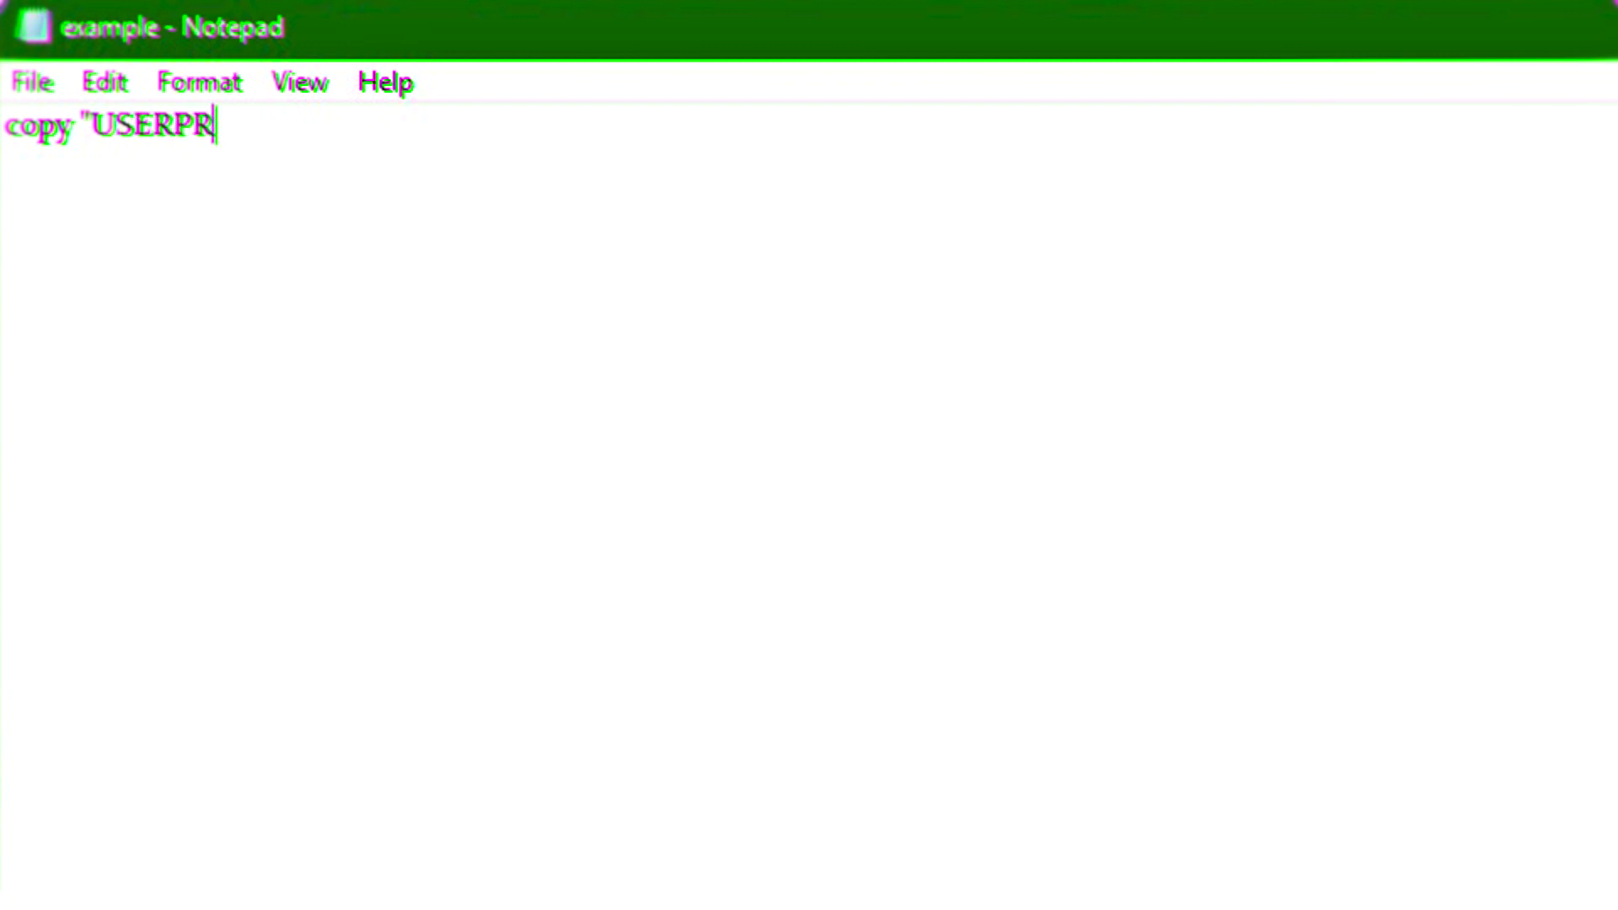
pyautogui.write('OFILE')
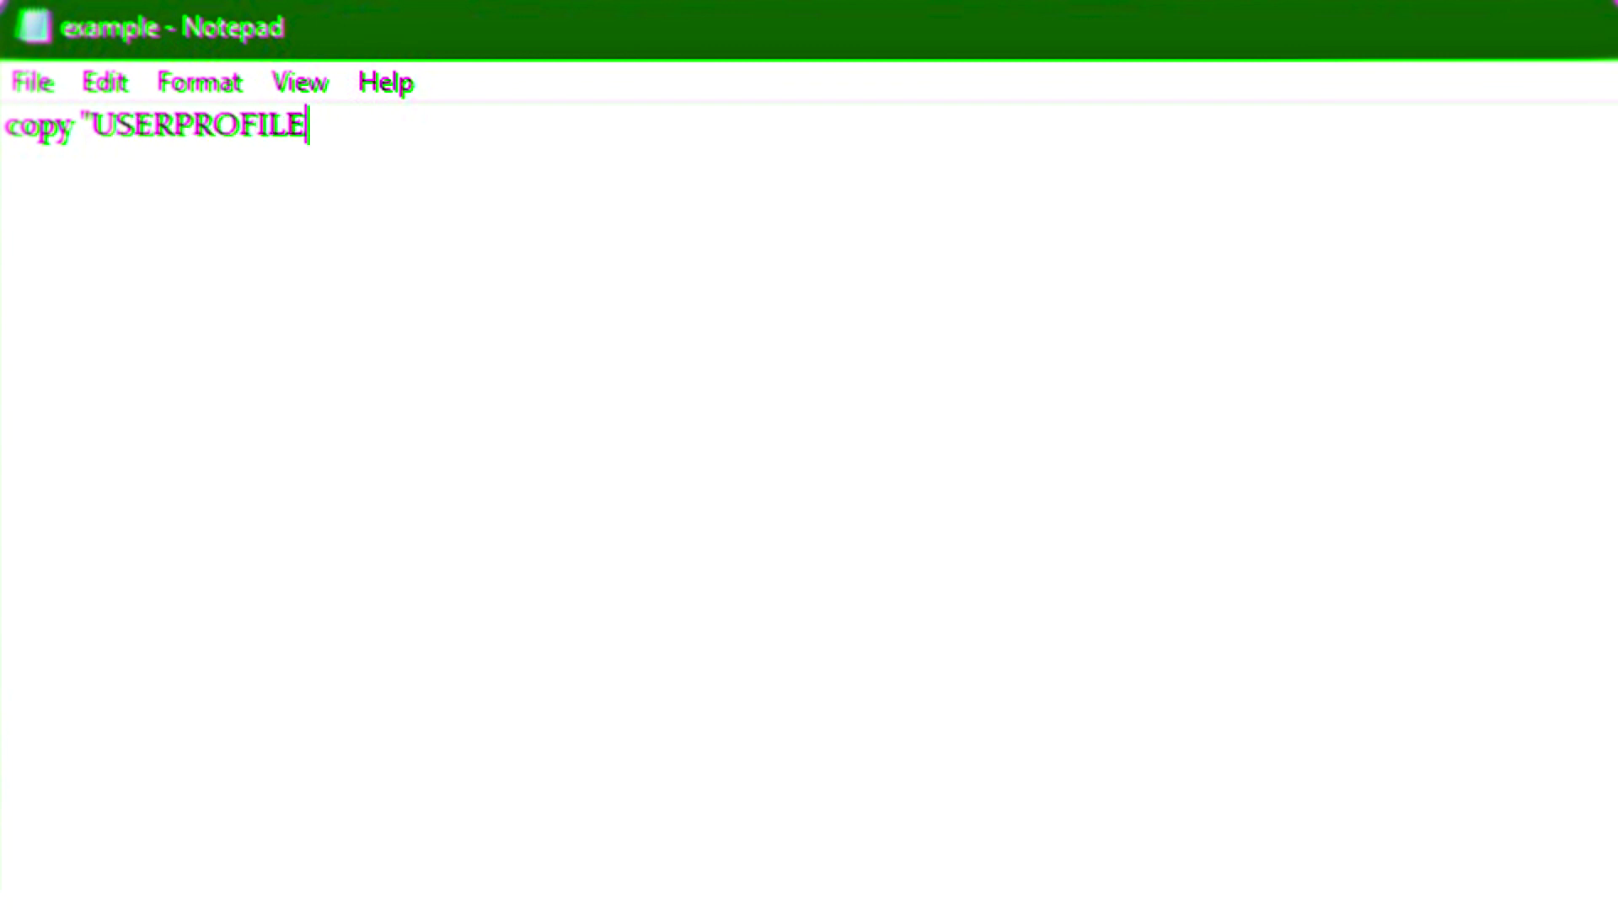
pyautogui.write('%')
pyautogui.press('Left')
pyautogui.press('Left')
pyautogui.press('Left')
pyautogui.press('Left')
pyautogui.press('Left')
pyautogui.press('Left')
pyautogui.press('Left')
pyautogui.press('Left')
pyautogui.write('%')
pyautogui.press('Right')
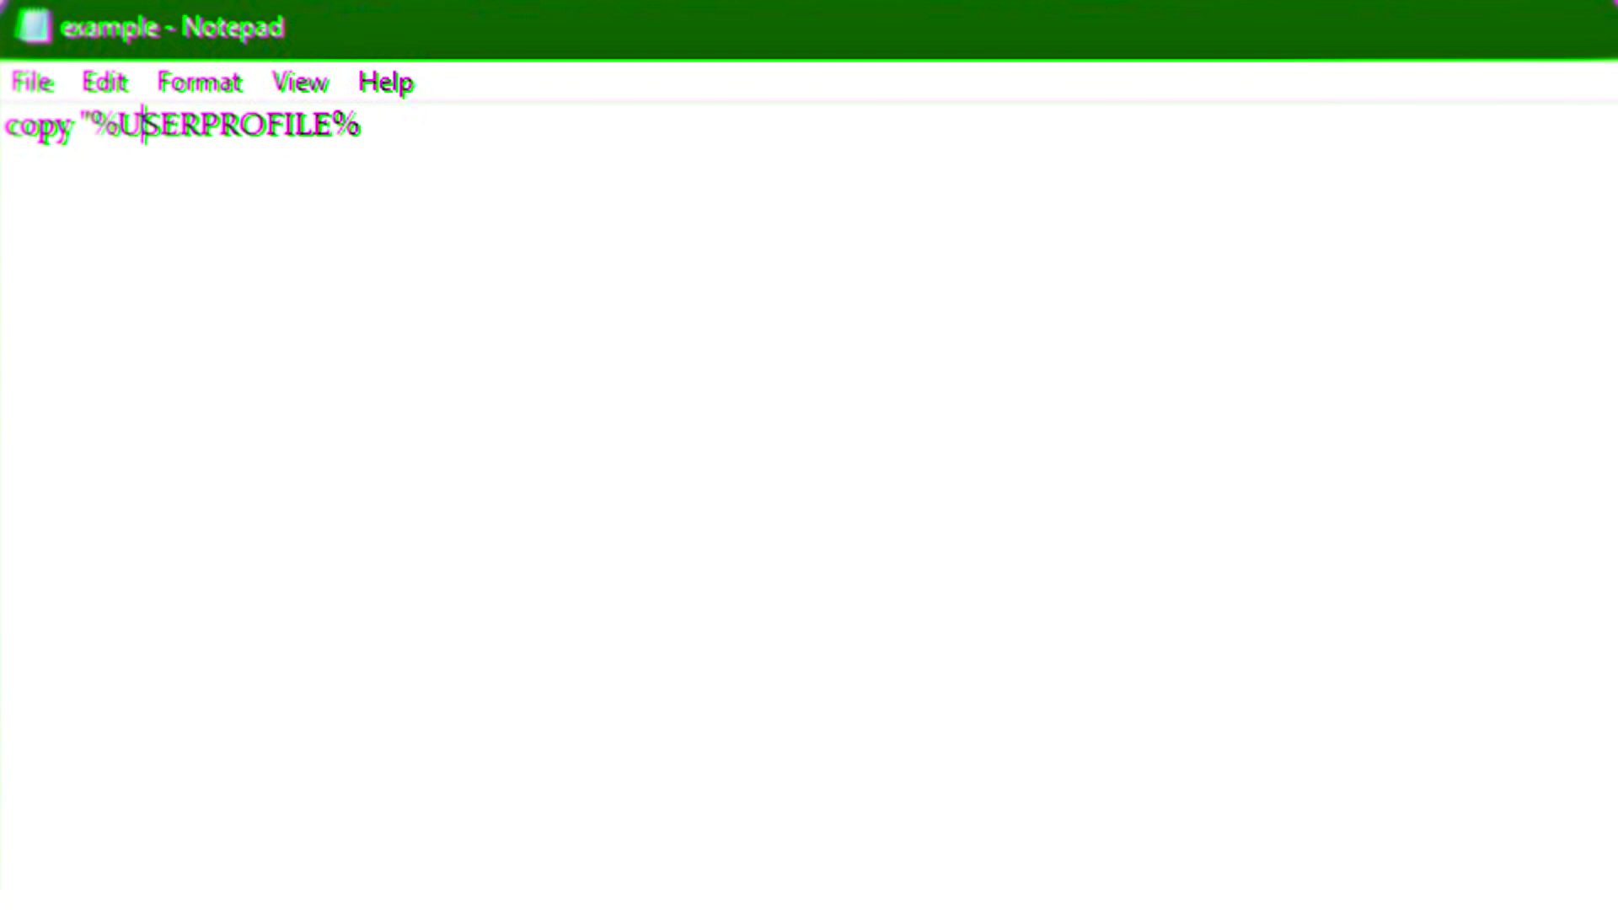
pyautogui.press('Right')
pyautogui.press('Right')
pyautogui.press('Right')
pyautogui.press('Right')
pyautogui.press('BackSpace')
pyautogui.write('\\D')
pyautogui.write('esktop')
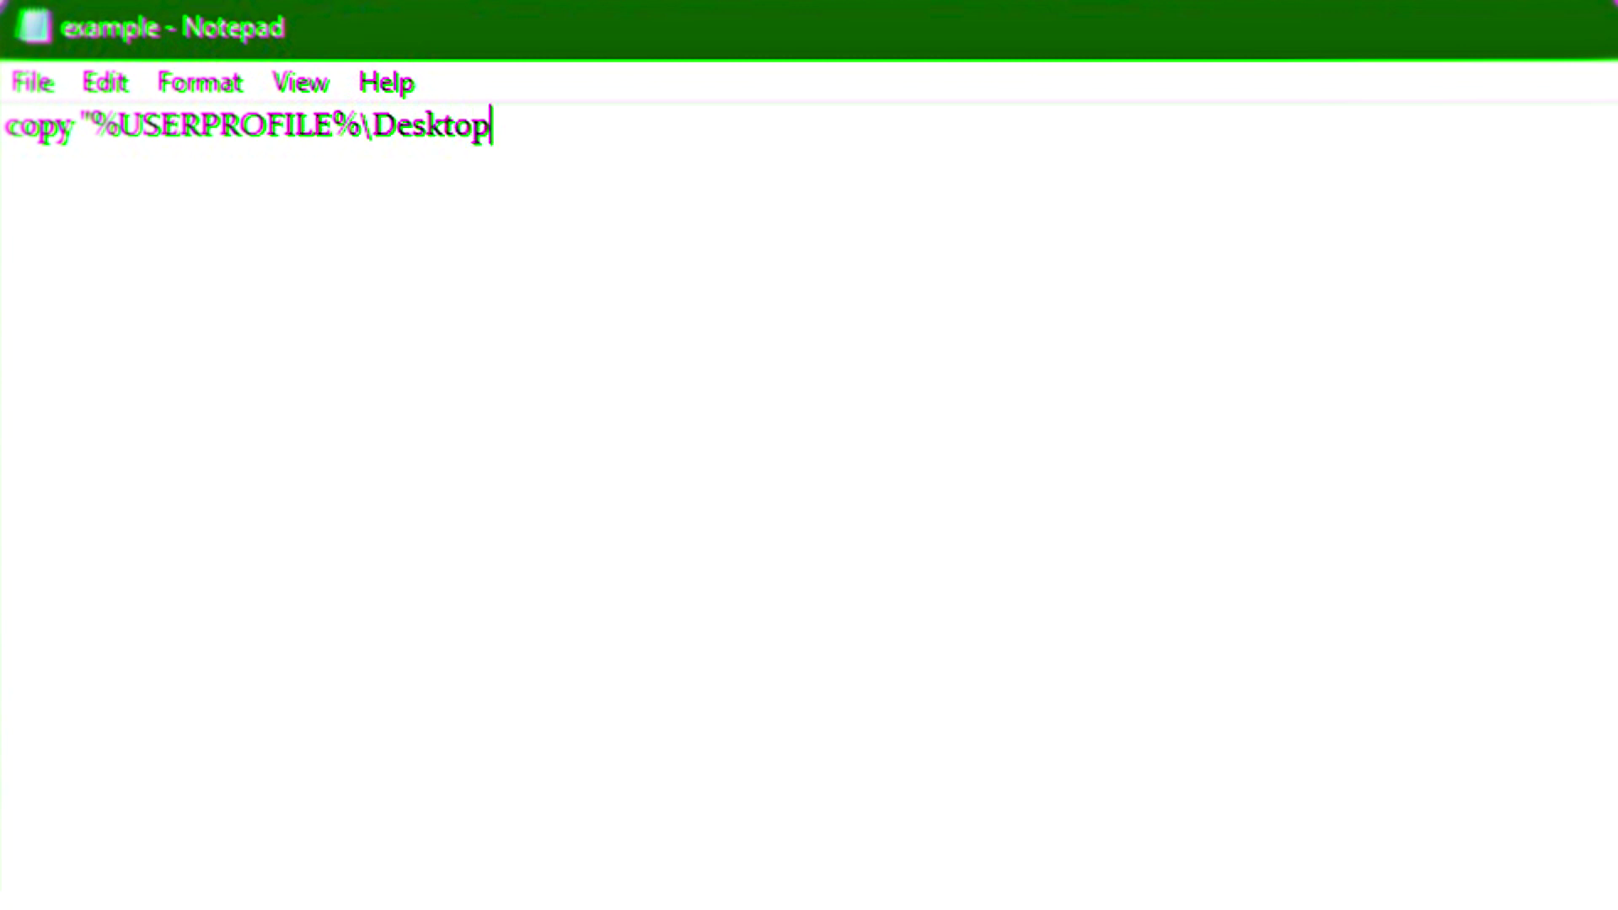
pyautogui.write('\\')
pyautogui.write('ex')
pyautogui.write('am')
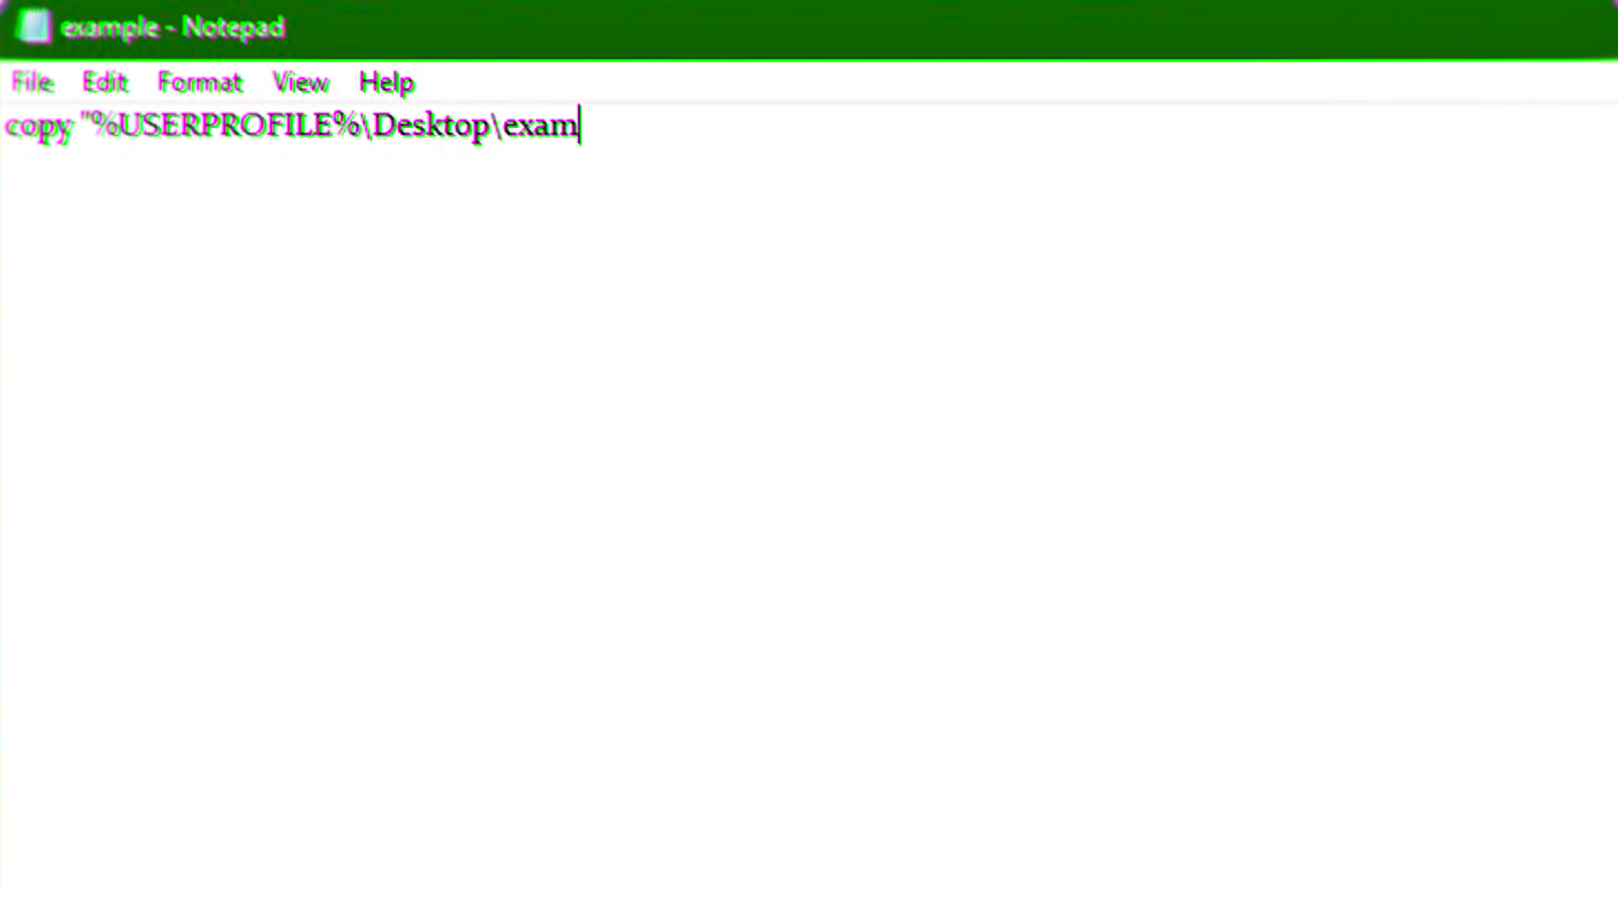
pyautogui.write('pl.')
# Step: Finish the source path so it reads copy "%USERPROFILE%\Desktop\example.bat"
pyautogui.press('BackSpace')
pyautogui.write('e')
pyautogui.write('.ab')
pyautogui.press('BackSpace')
pyautogui.press('BackSpace')
pyautogui.write('ba')
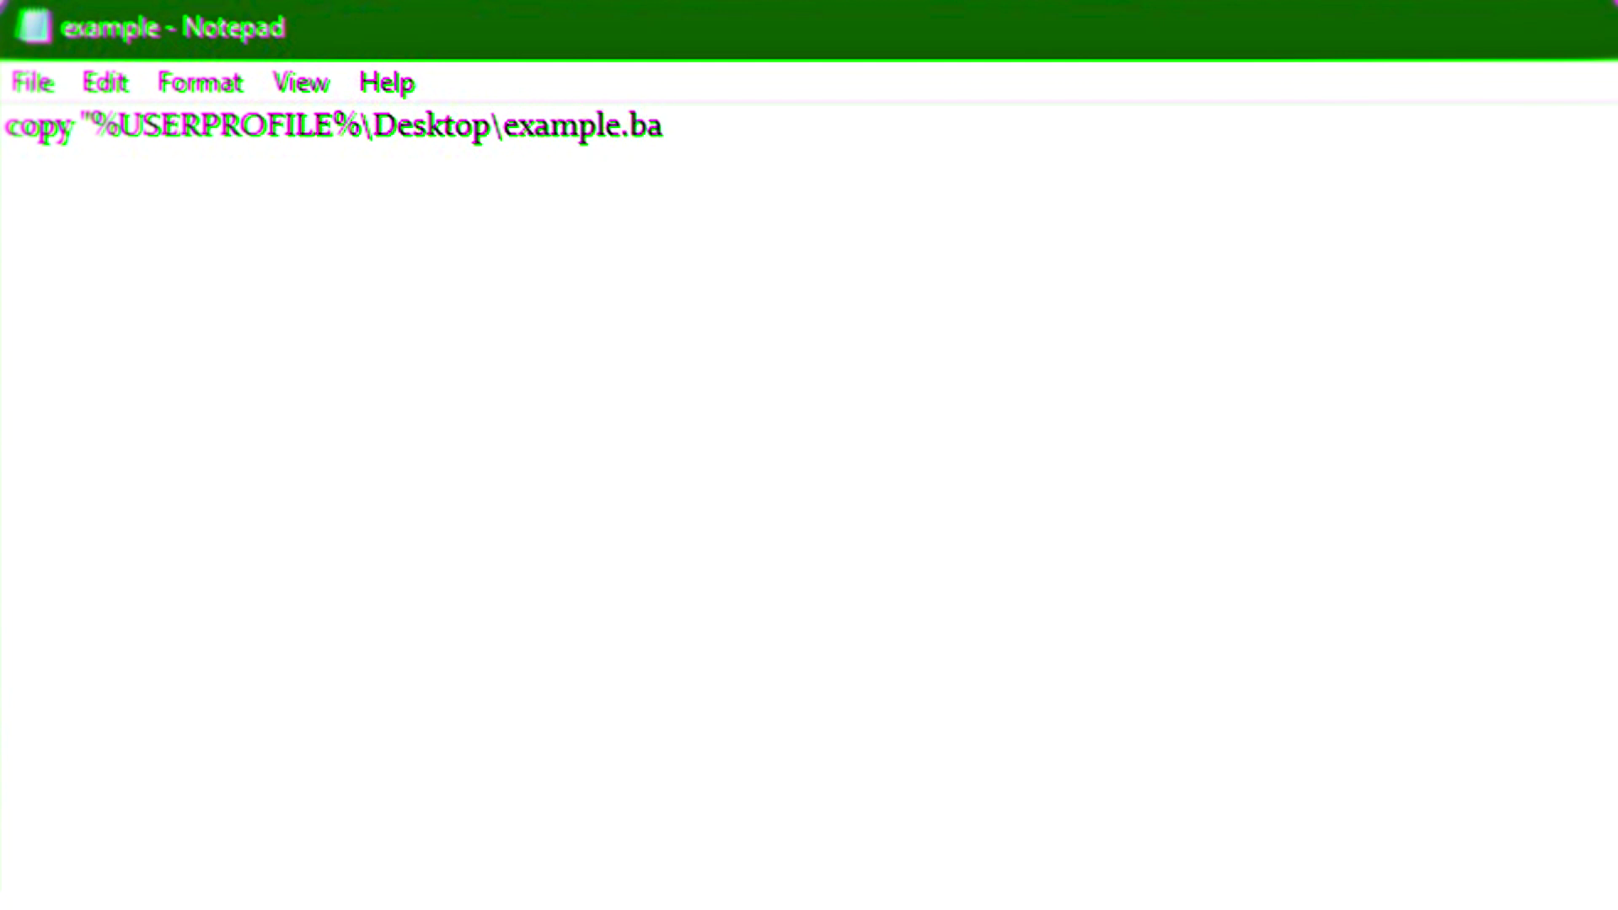
pyautogui.write('t')
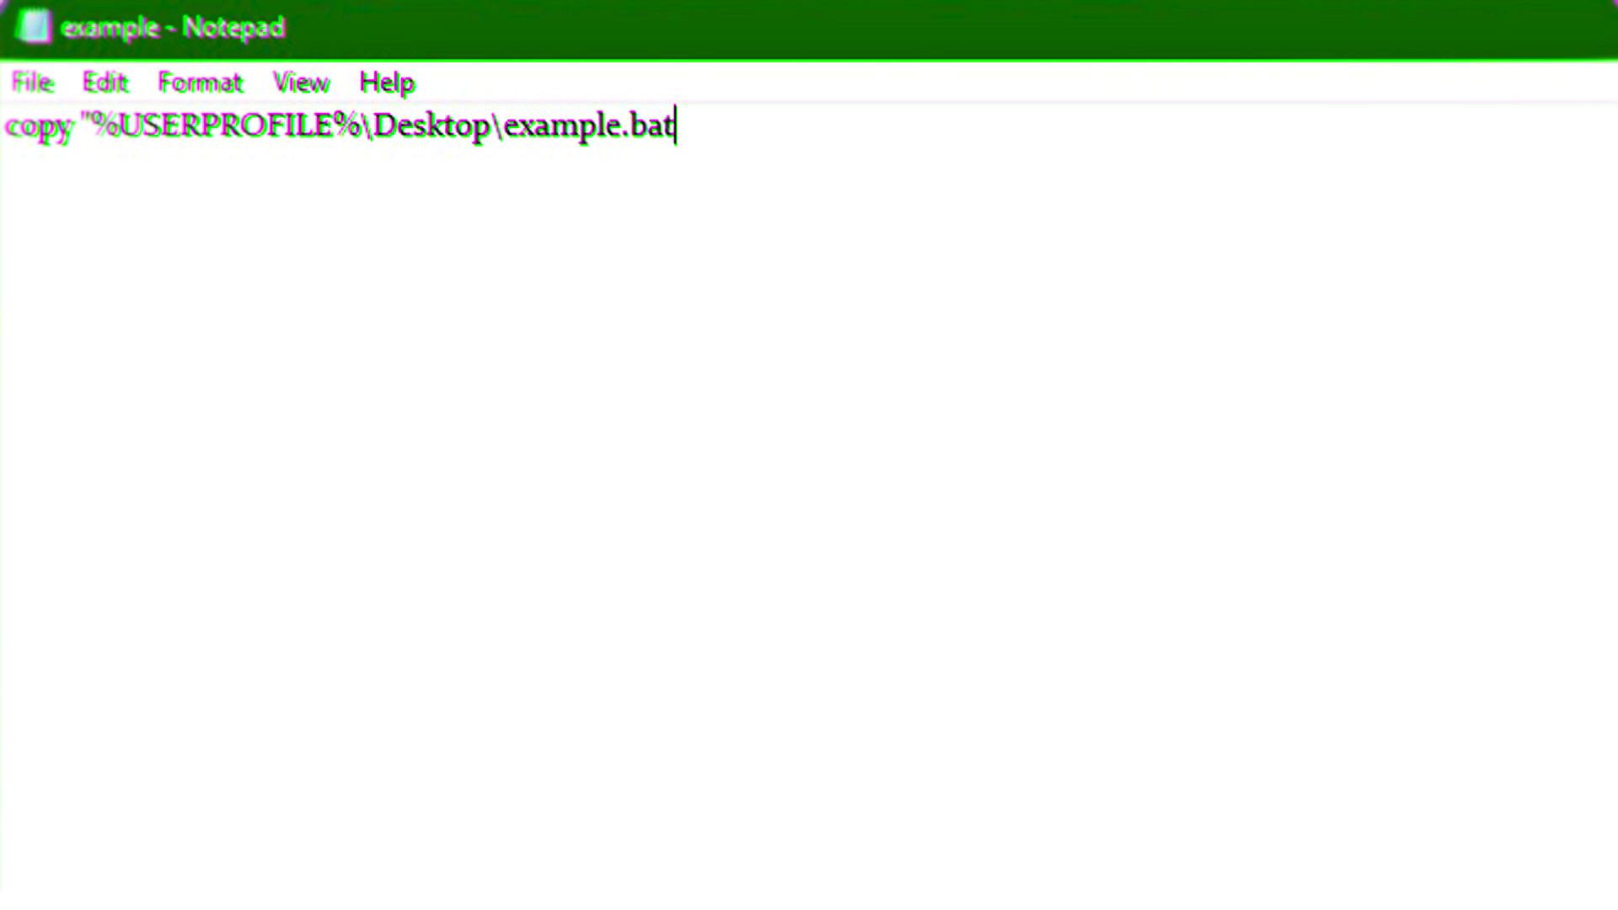
pyautogui.write('"')
pyautogui.write(' "')
pyautogui.write('%')
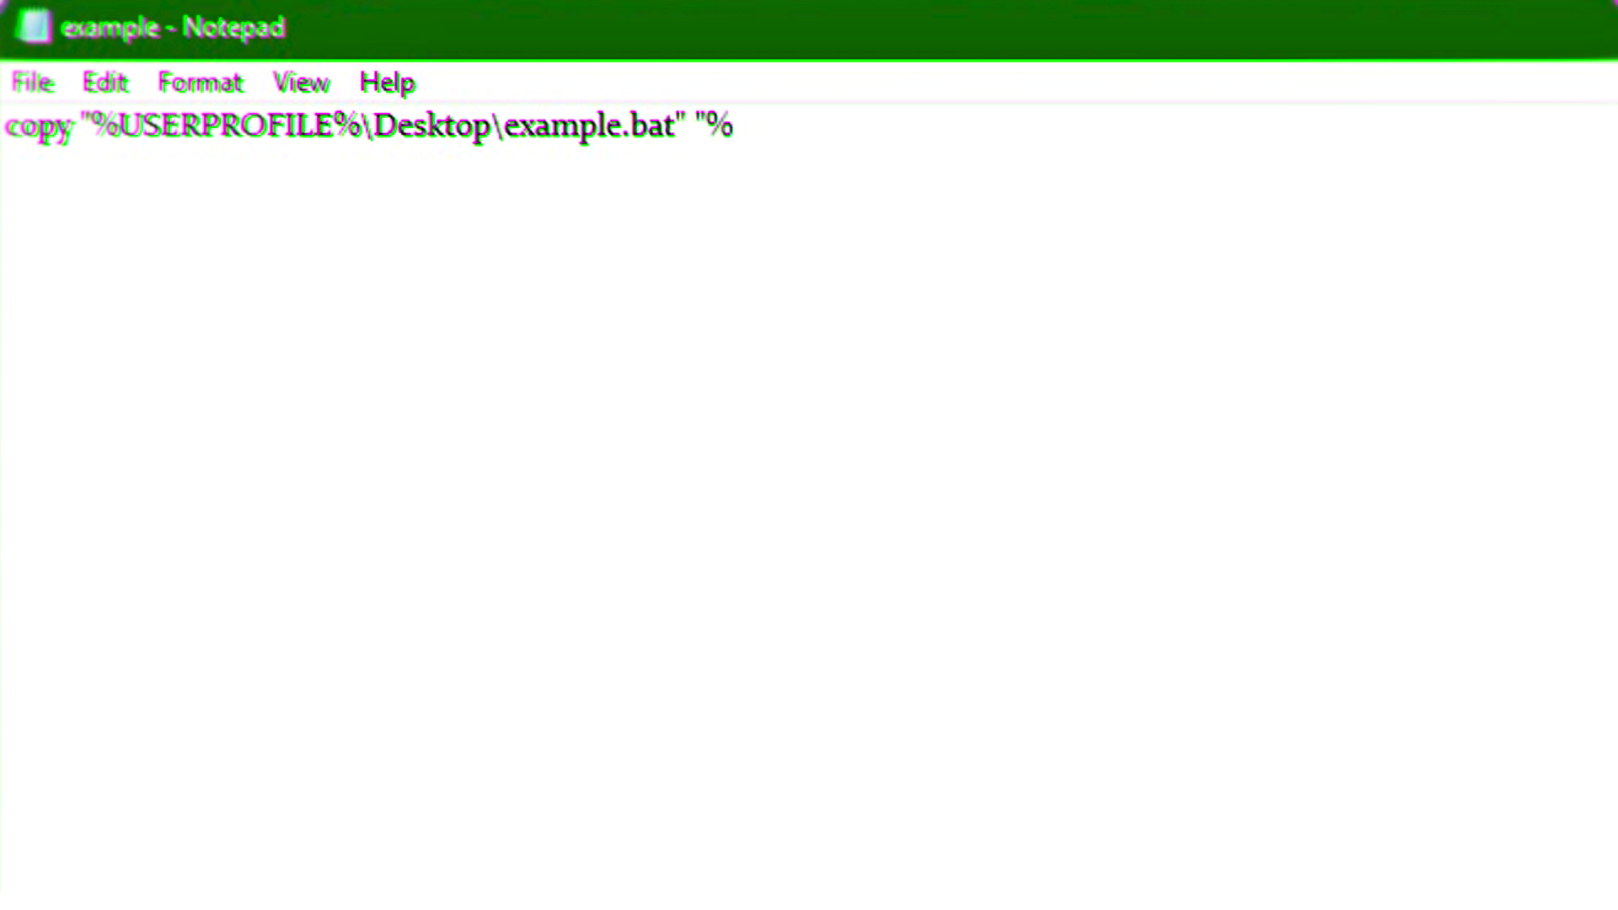
pyautogui.write('USER')
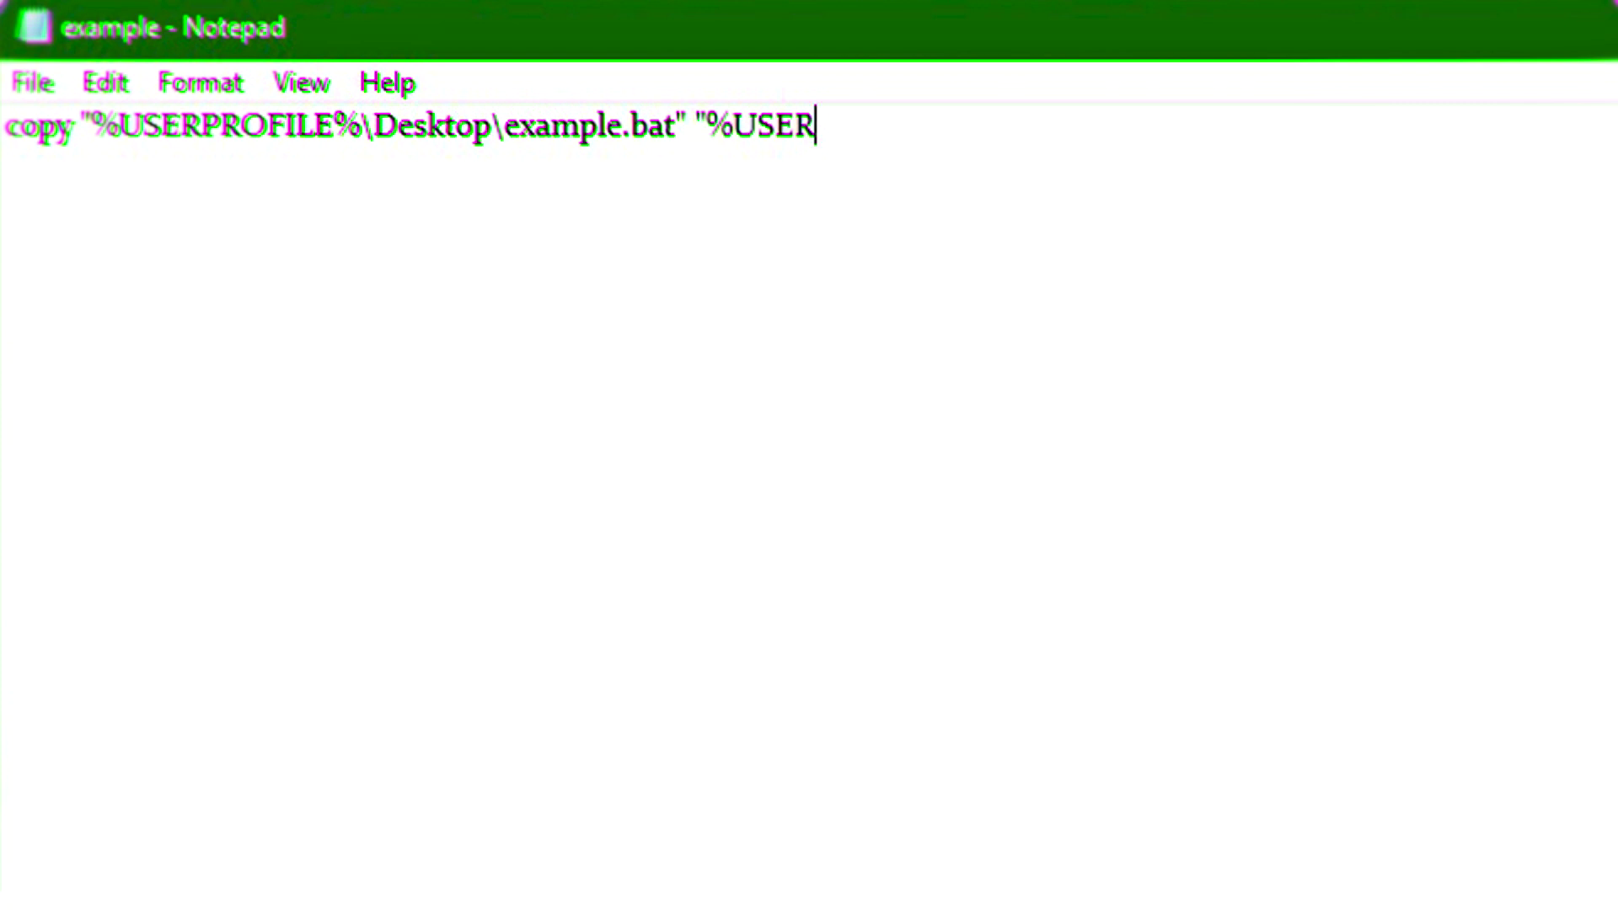
pyautogui.write('Pro')
# Step: Add the destination "%USERPROFILE%\Start Menu\Programs\Startup" to complete the copy command
pyautogui.press('BackSpace')
pyautogui.press('BackSpace')
pyautogui.write('O')
pyautogui.press('BackSpace')
pyautogui.write('ROFILE')
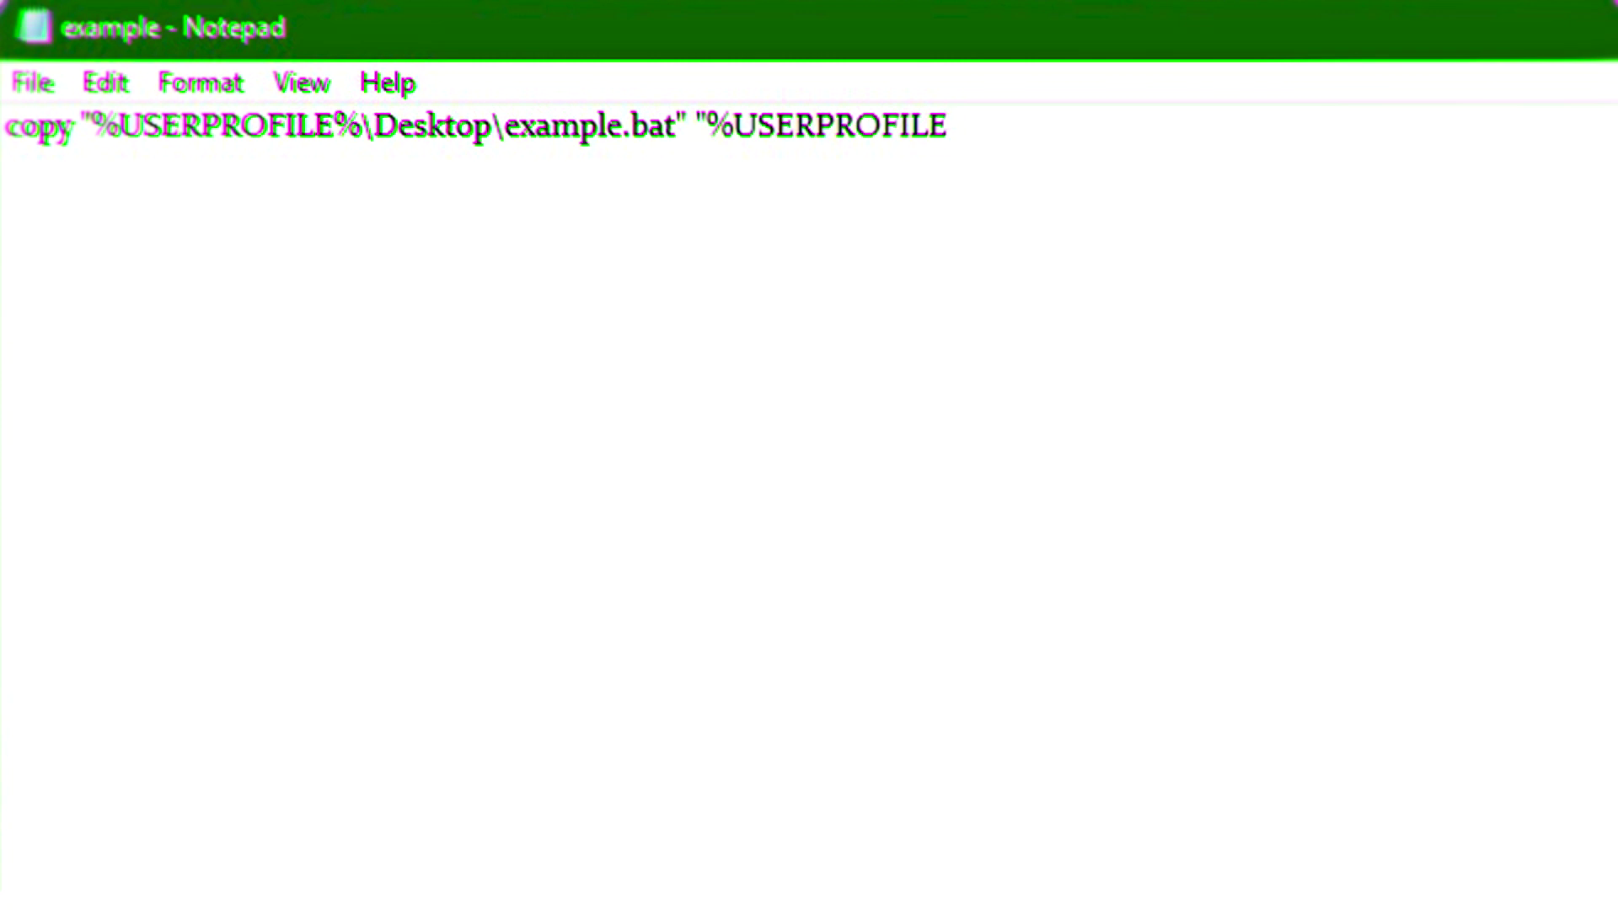
pyautogui.write('%\\')
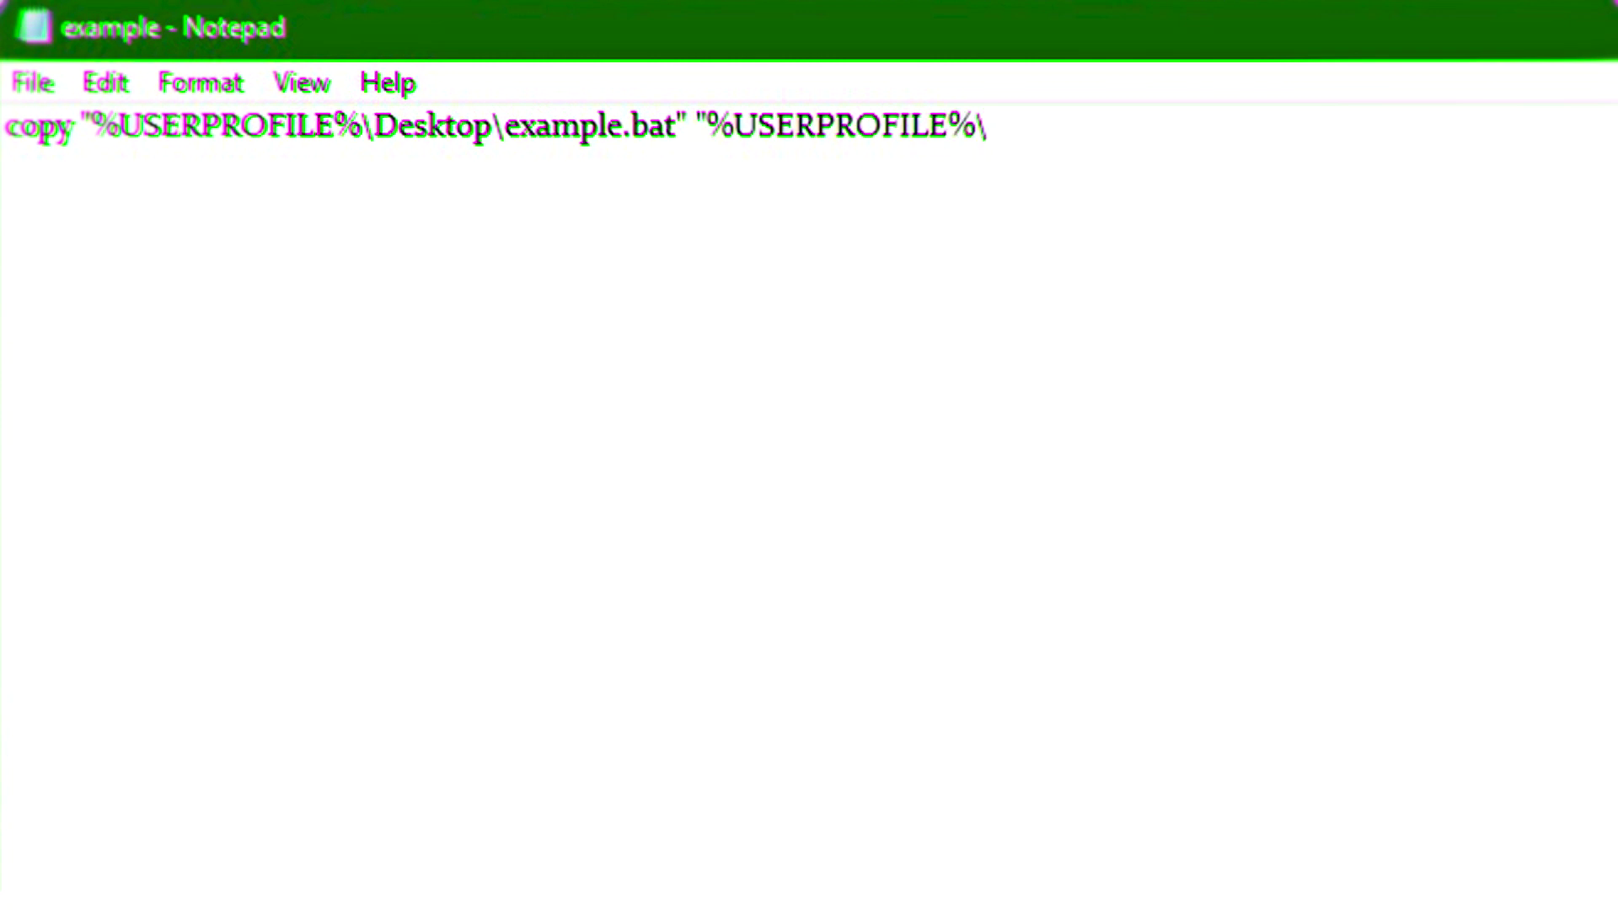
pyautogui.write('Star')
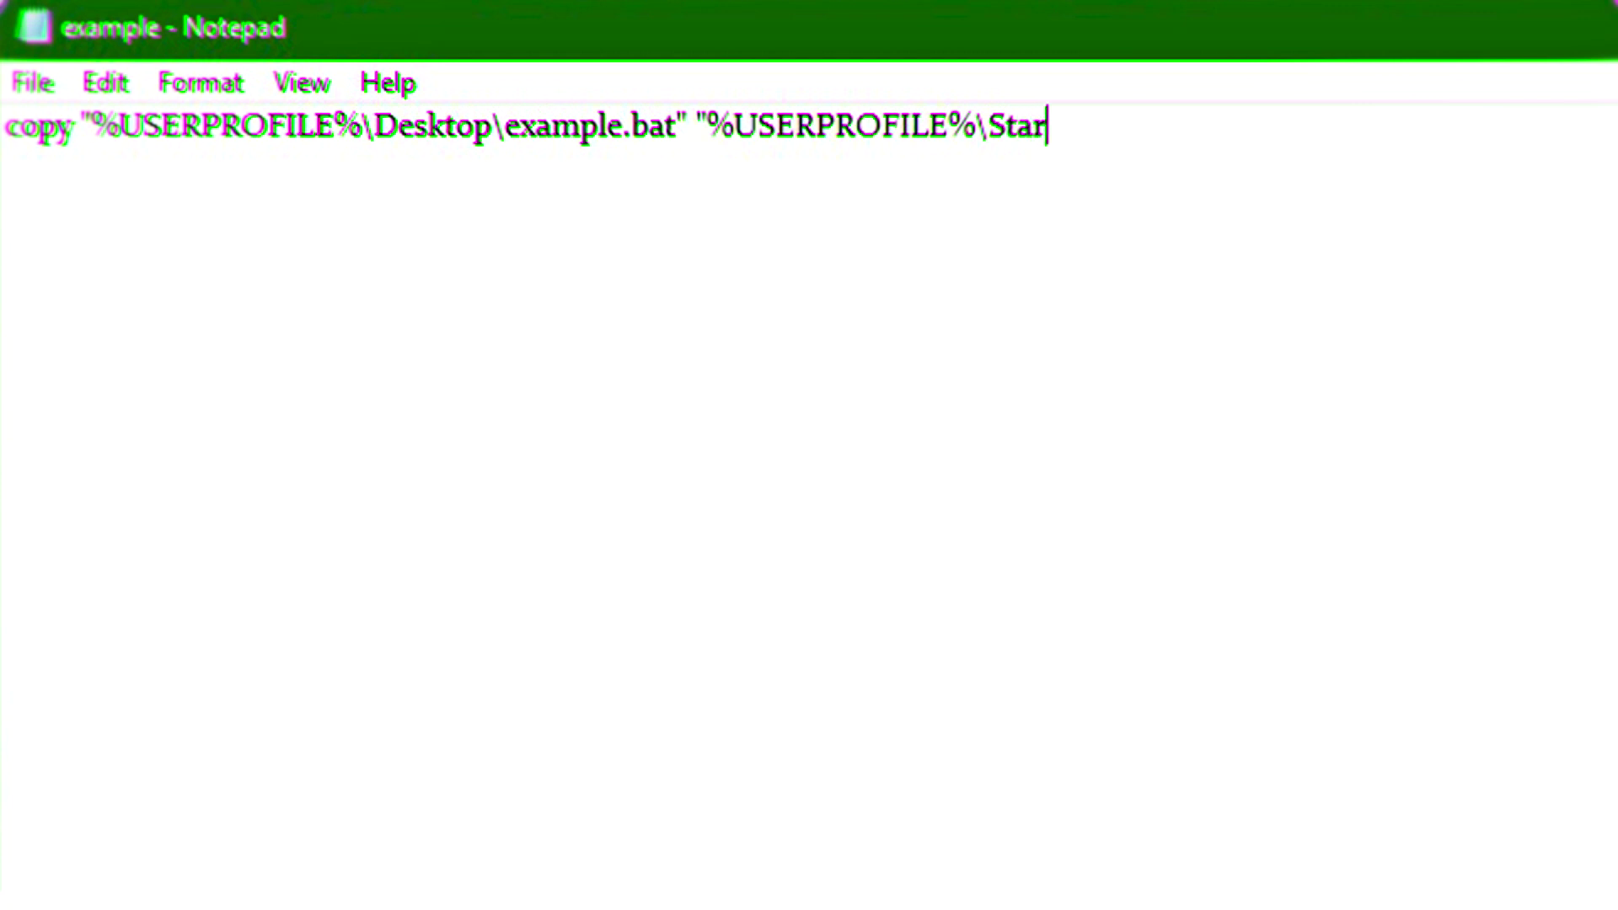
pyautogui.write('t M')
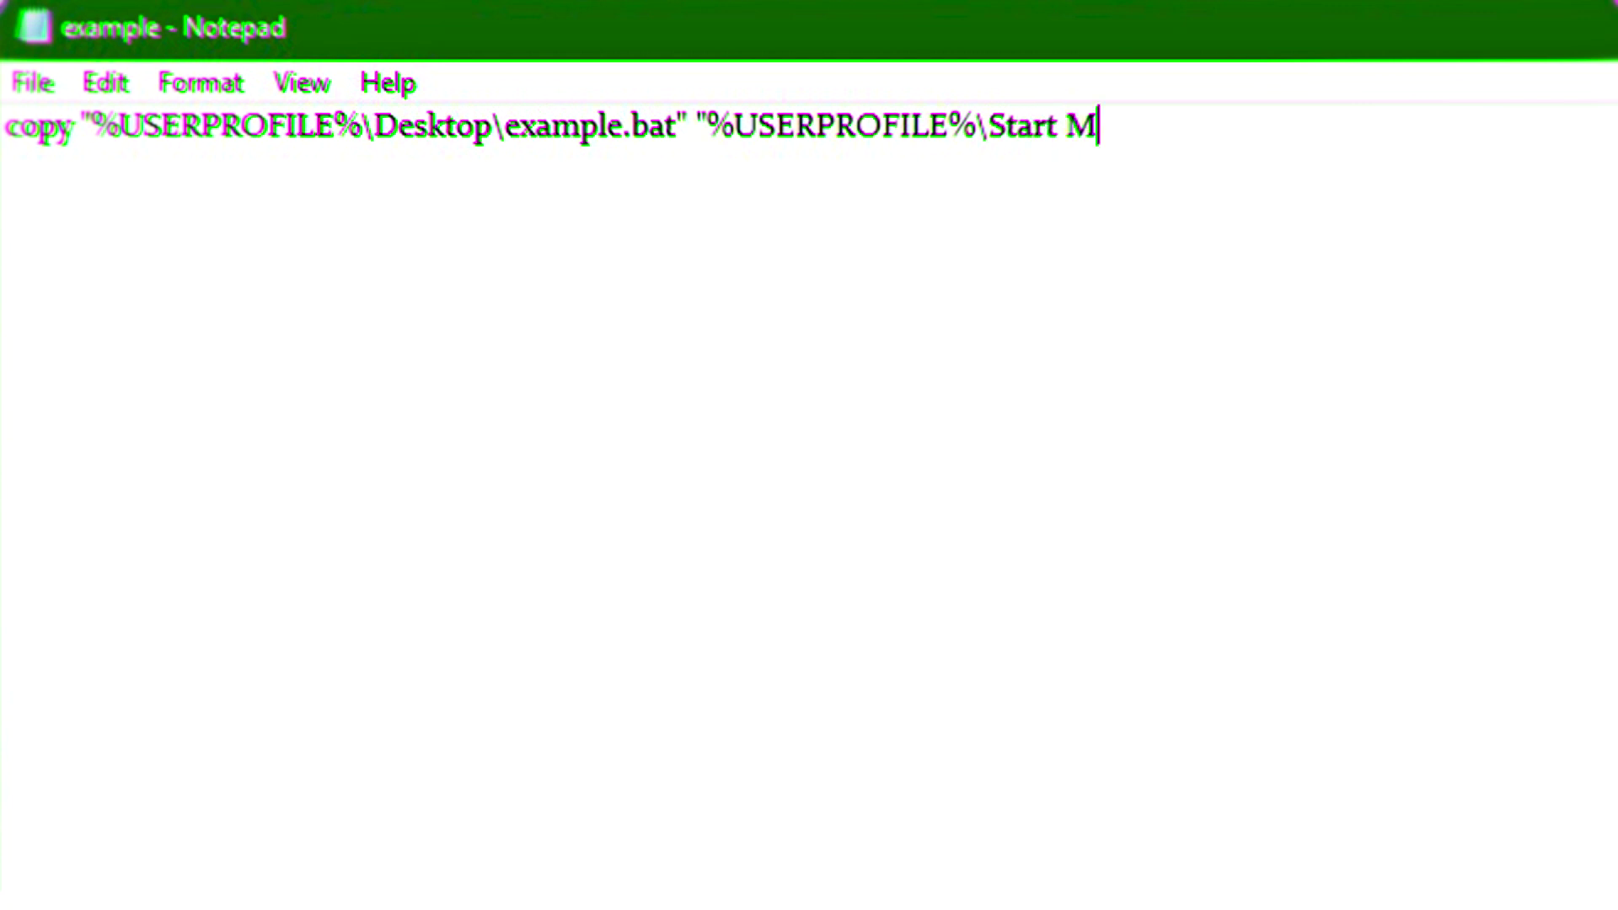
pyautogui.write('enu')
pyautogui.write('\\')
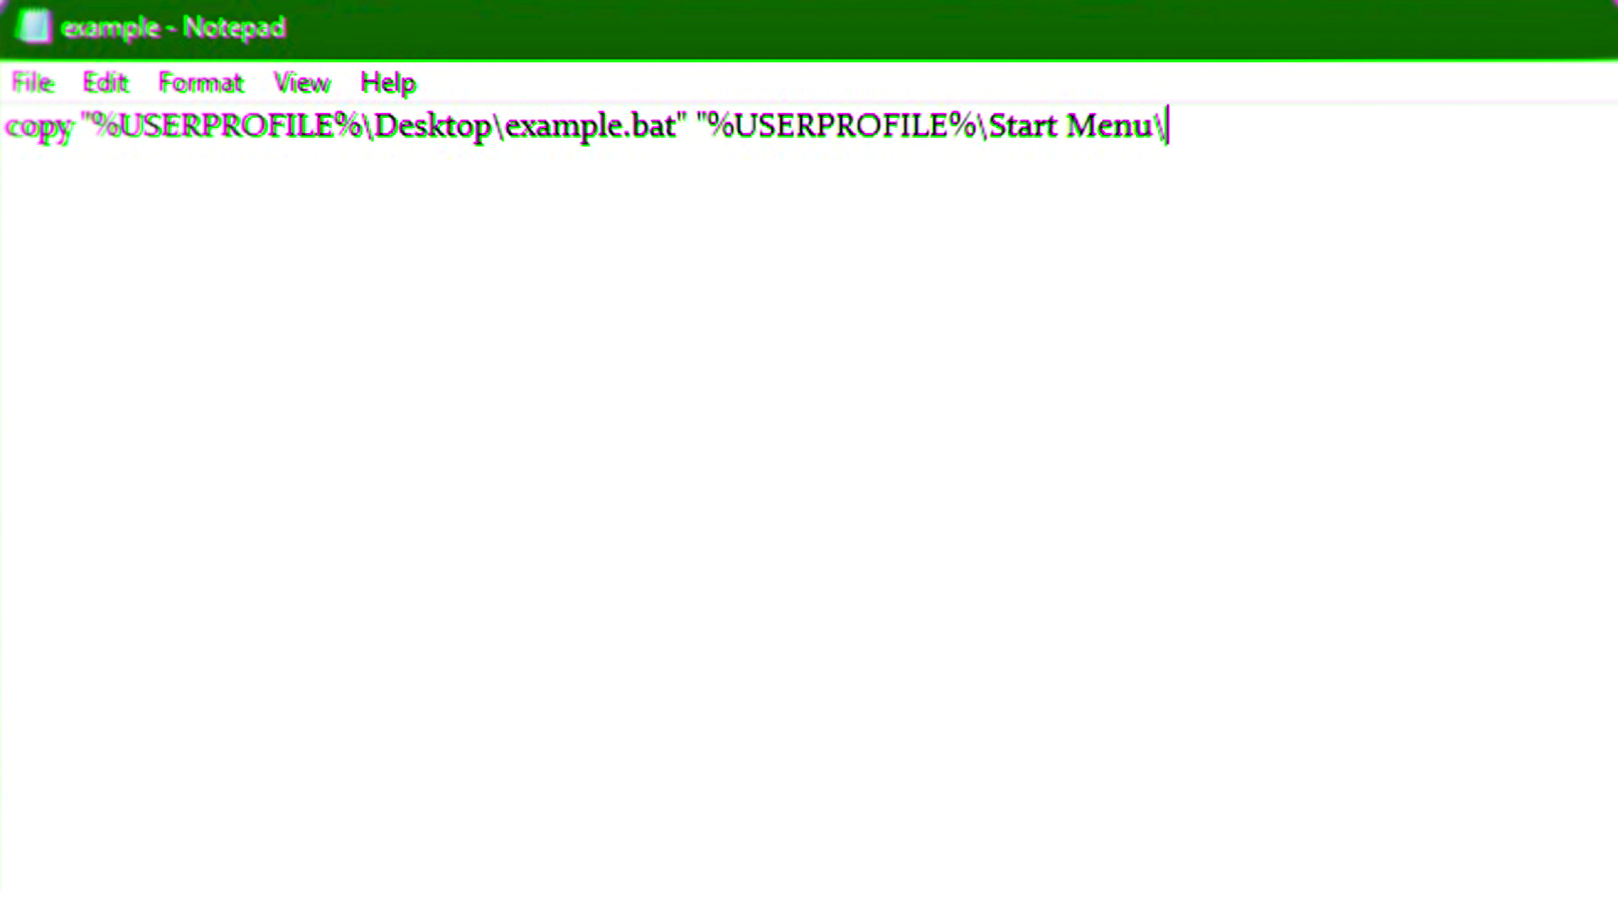
pyautogui.write('Pro')
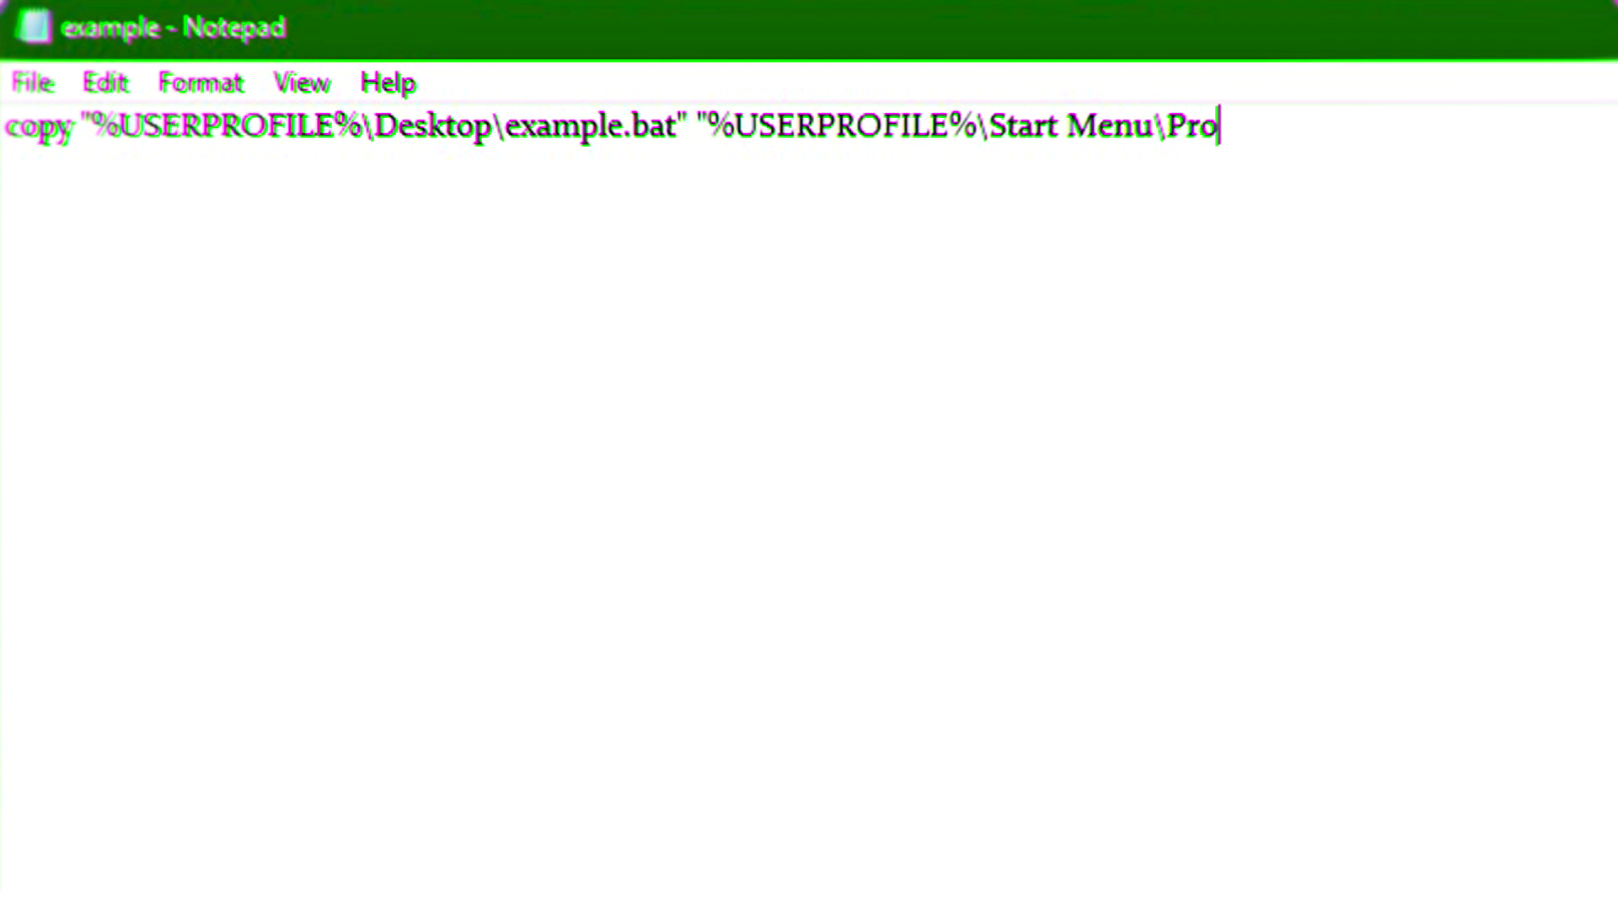
pyautogui.write('grams')
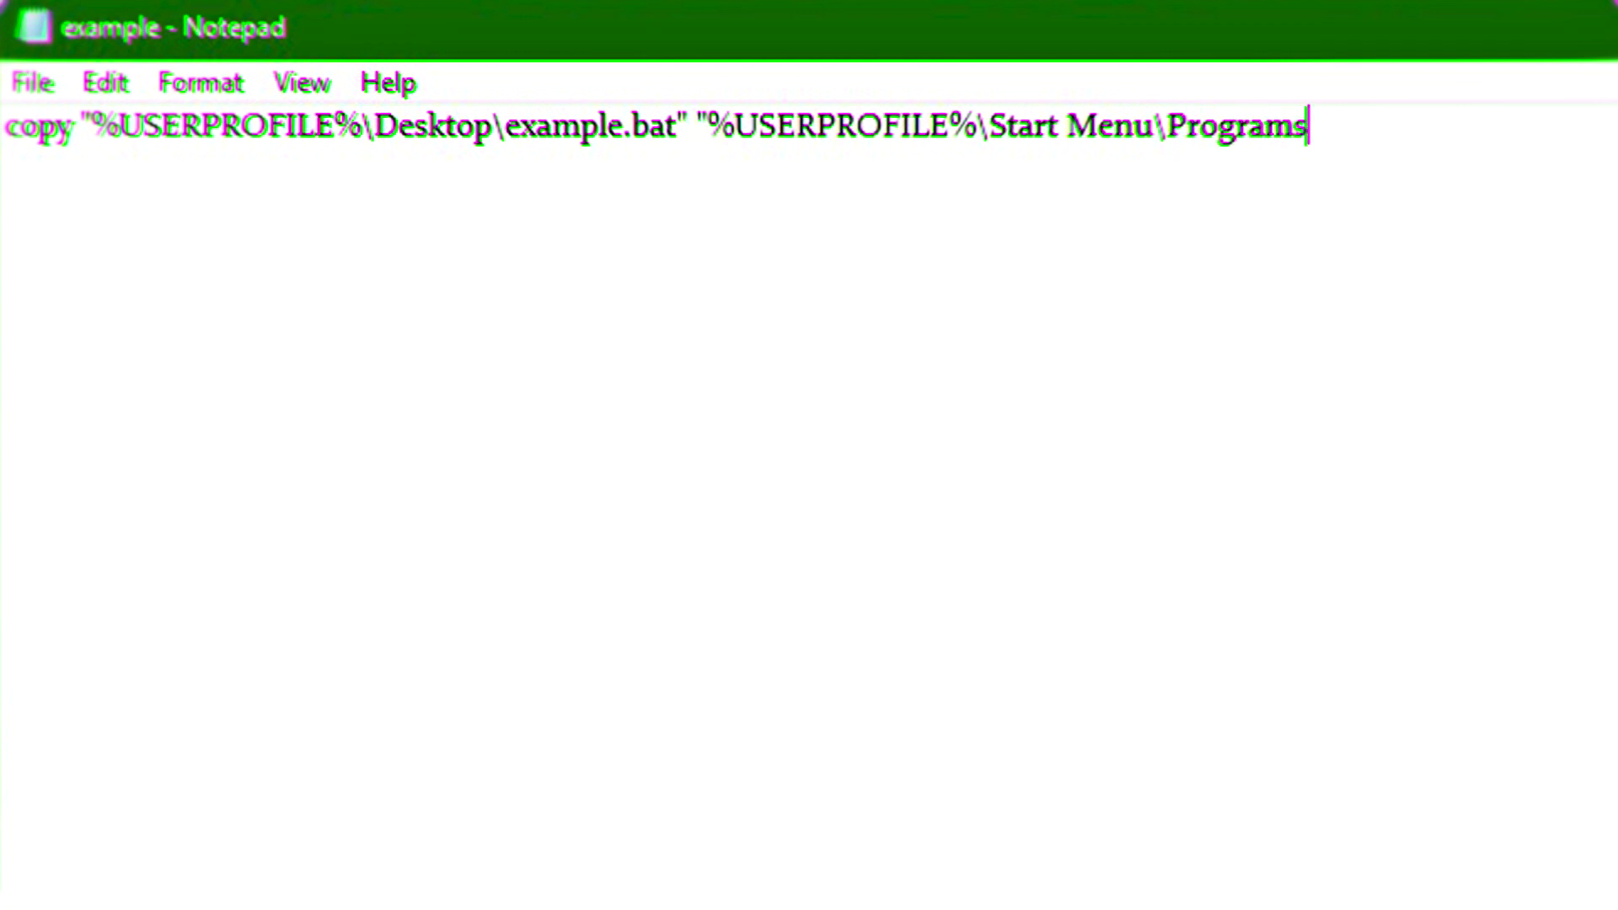
pyautogui.write('\\')
pyautogui.write('Startu')
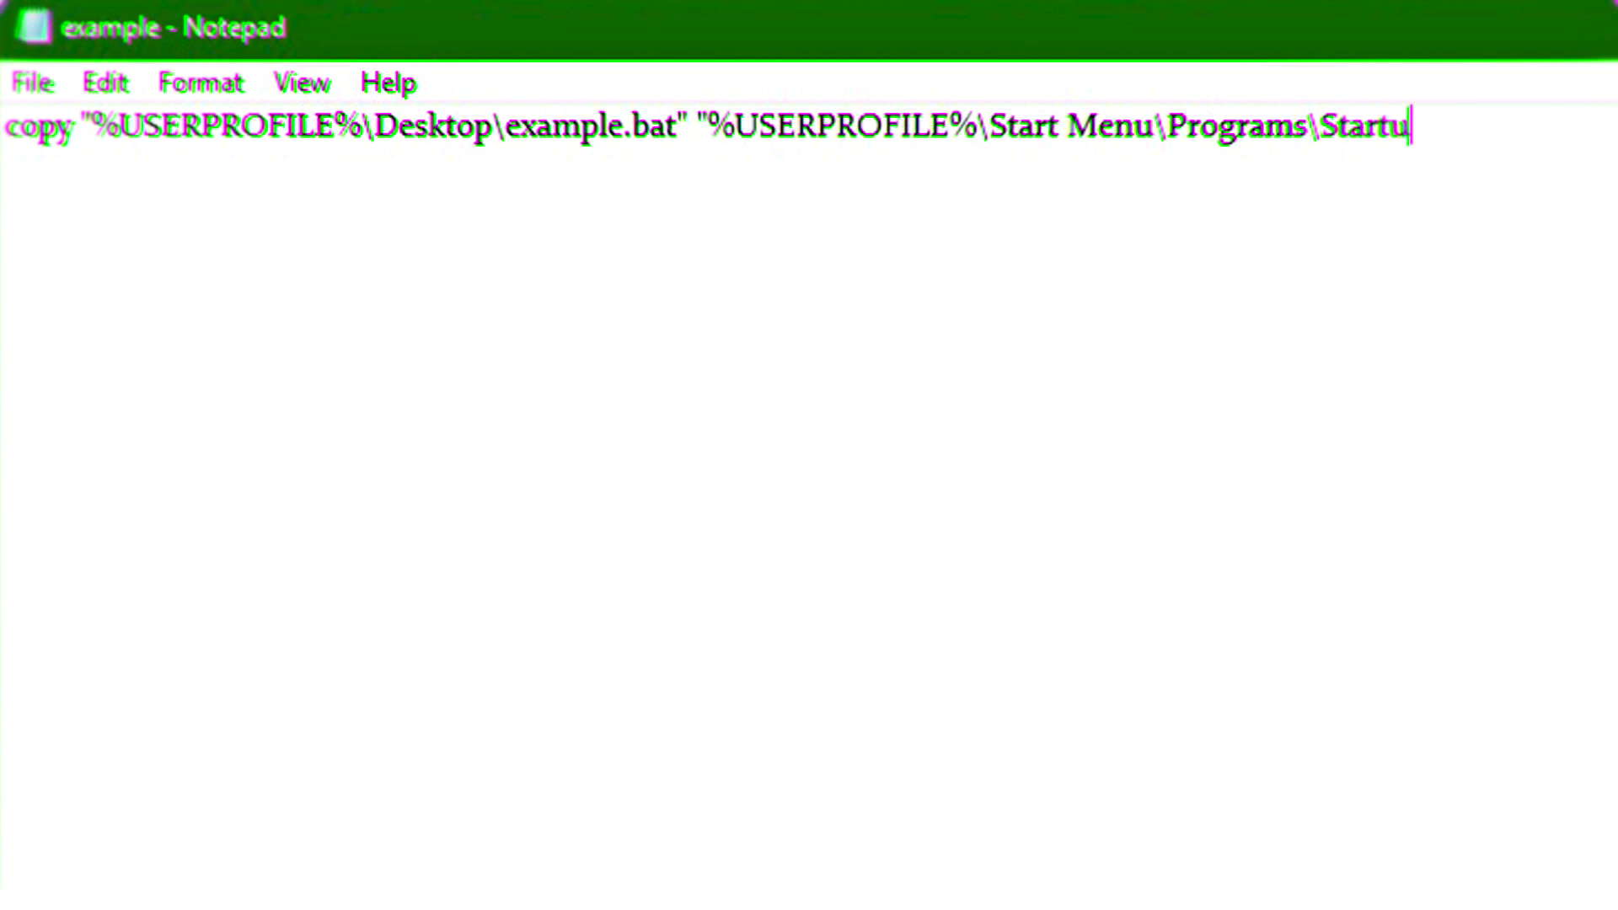
pyautogui.write('p')
pyautogui.write('"')
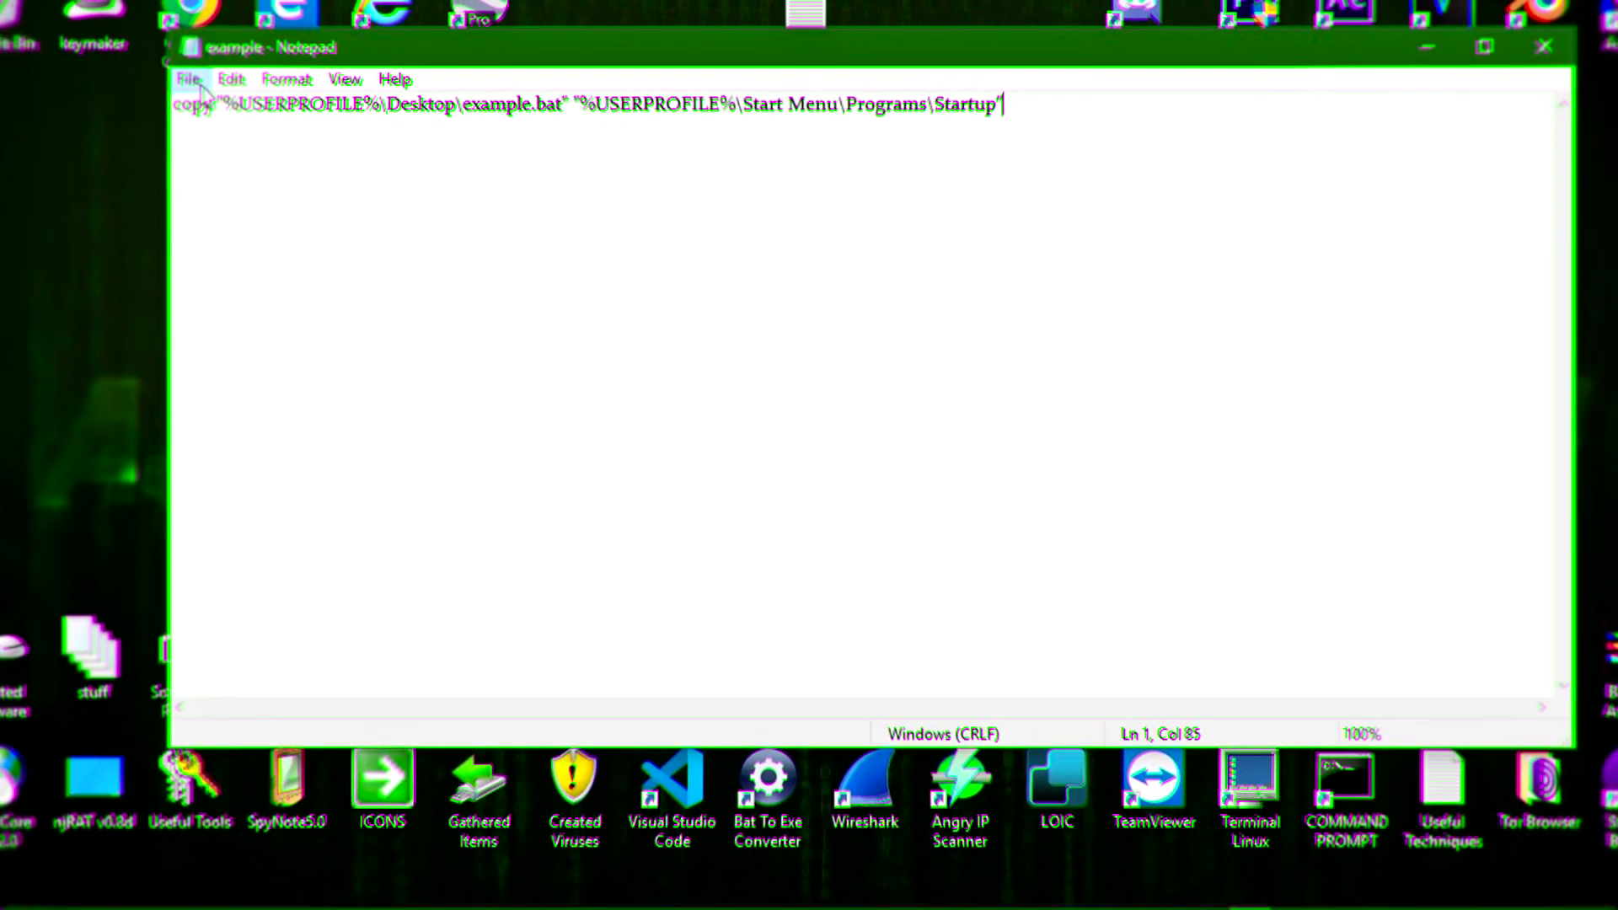
# Step: Save the file to the Desktop as example.bat with Save as type set to All Files
pyautogui.click(190, 79)
pyautogui.click(259, 188)
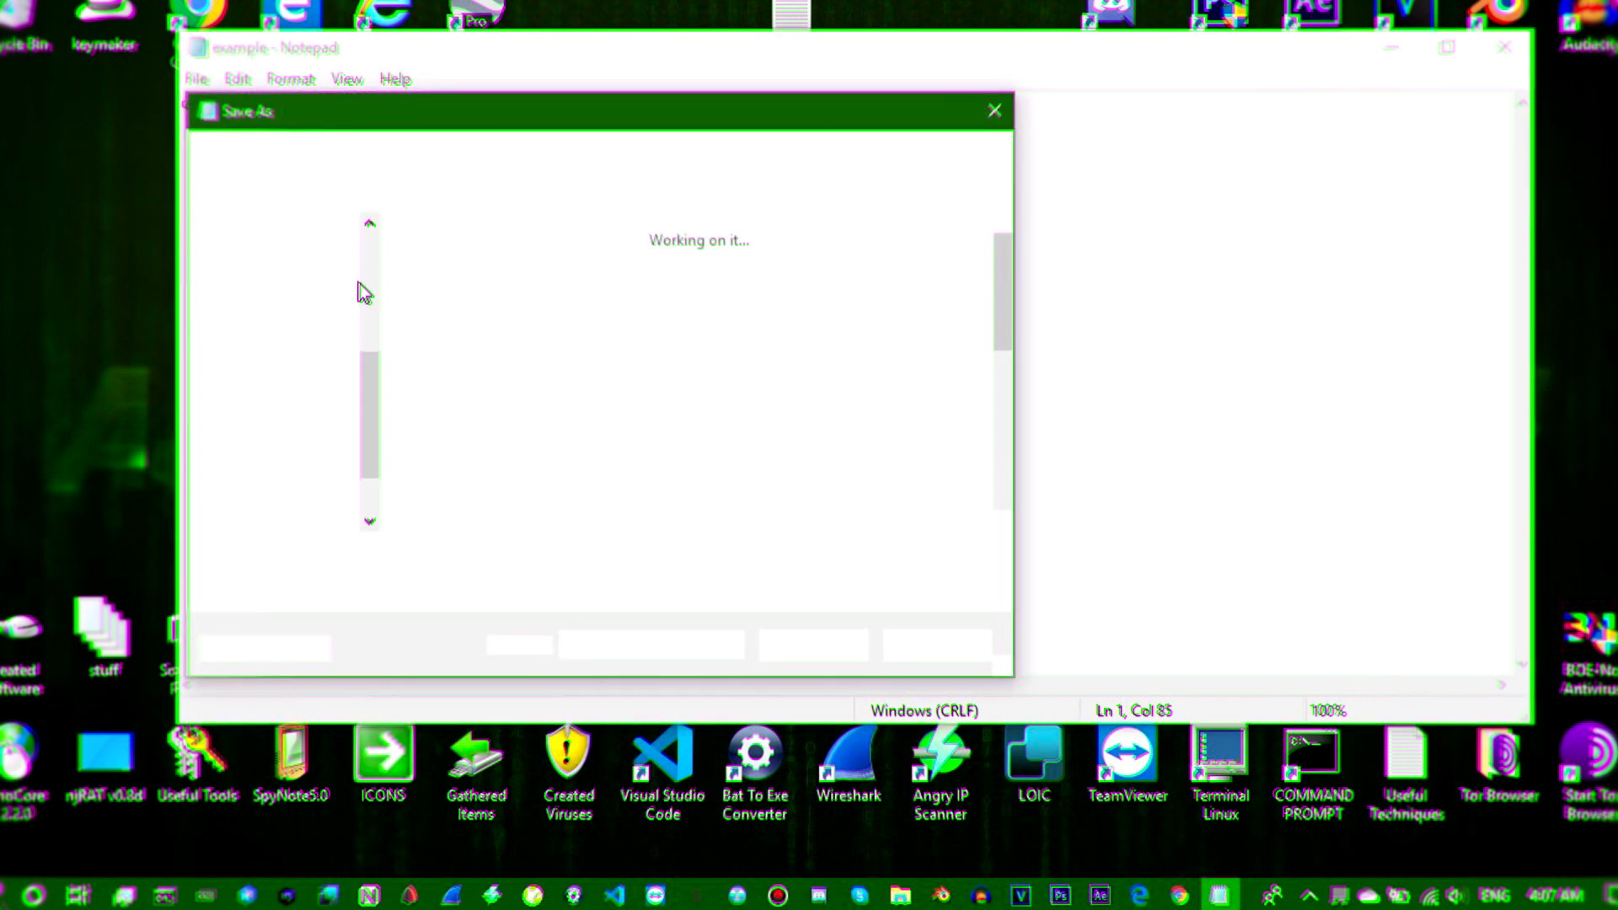
pyautogui.click(442, 559)
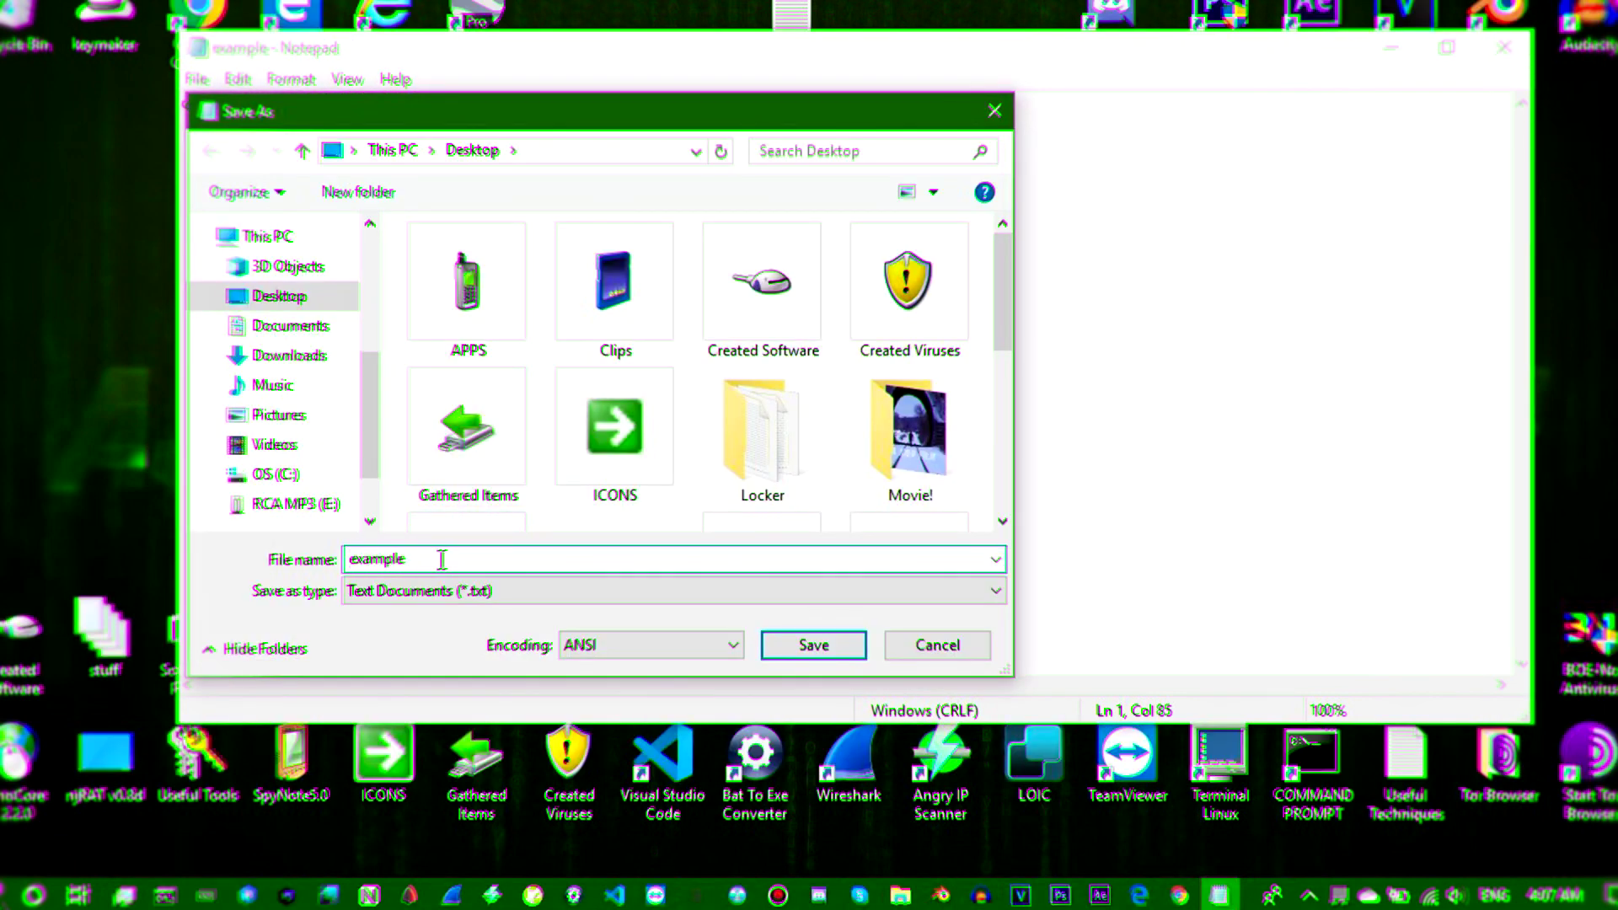
pyautogui.write('.bat')
pyautogui.click(729, 587)
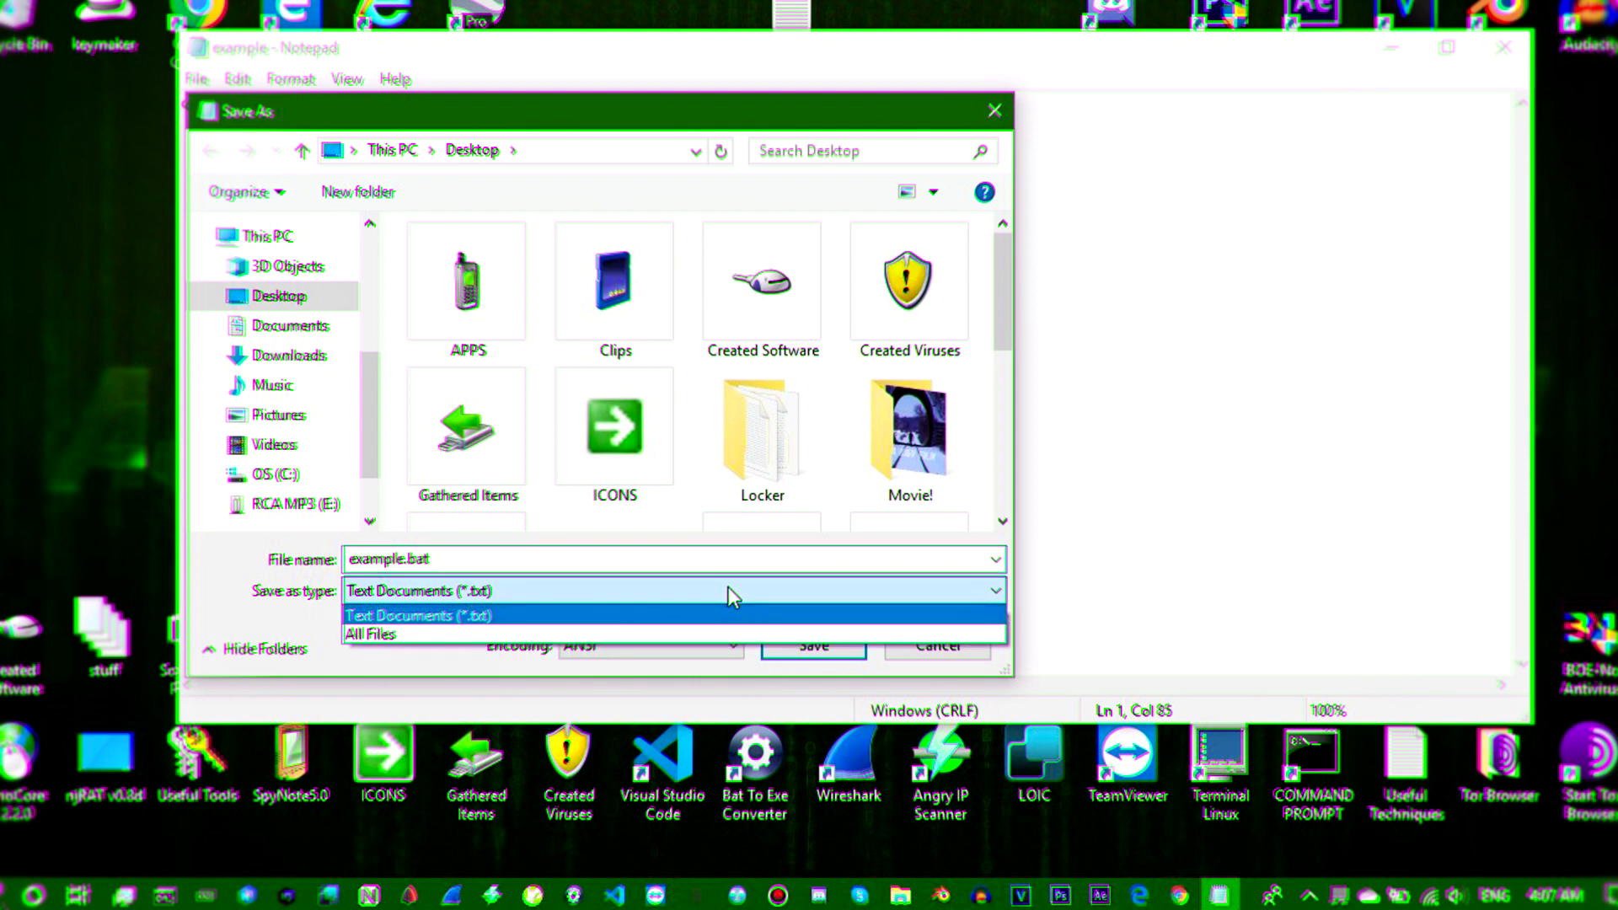
pyautogui.click(698, 631)
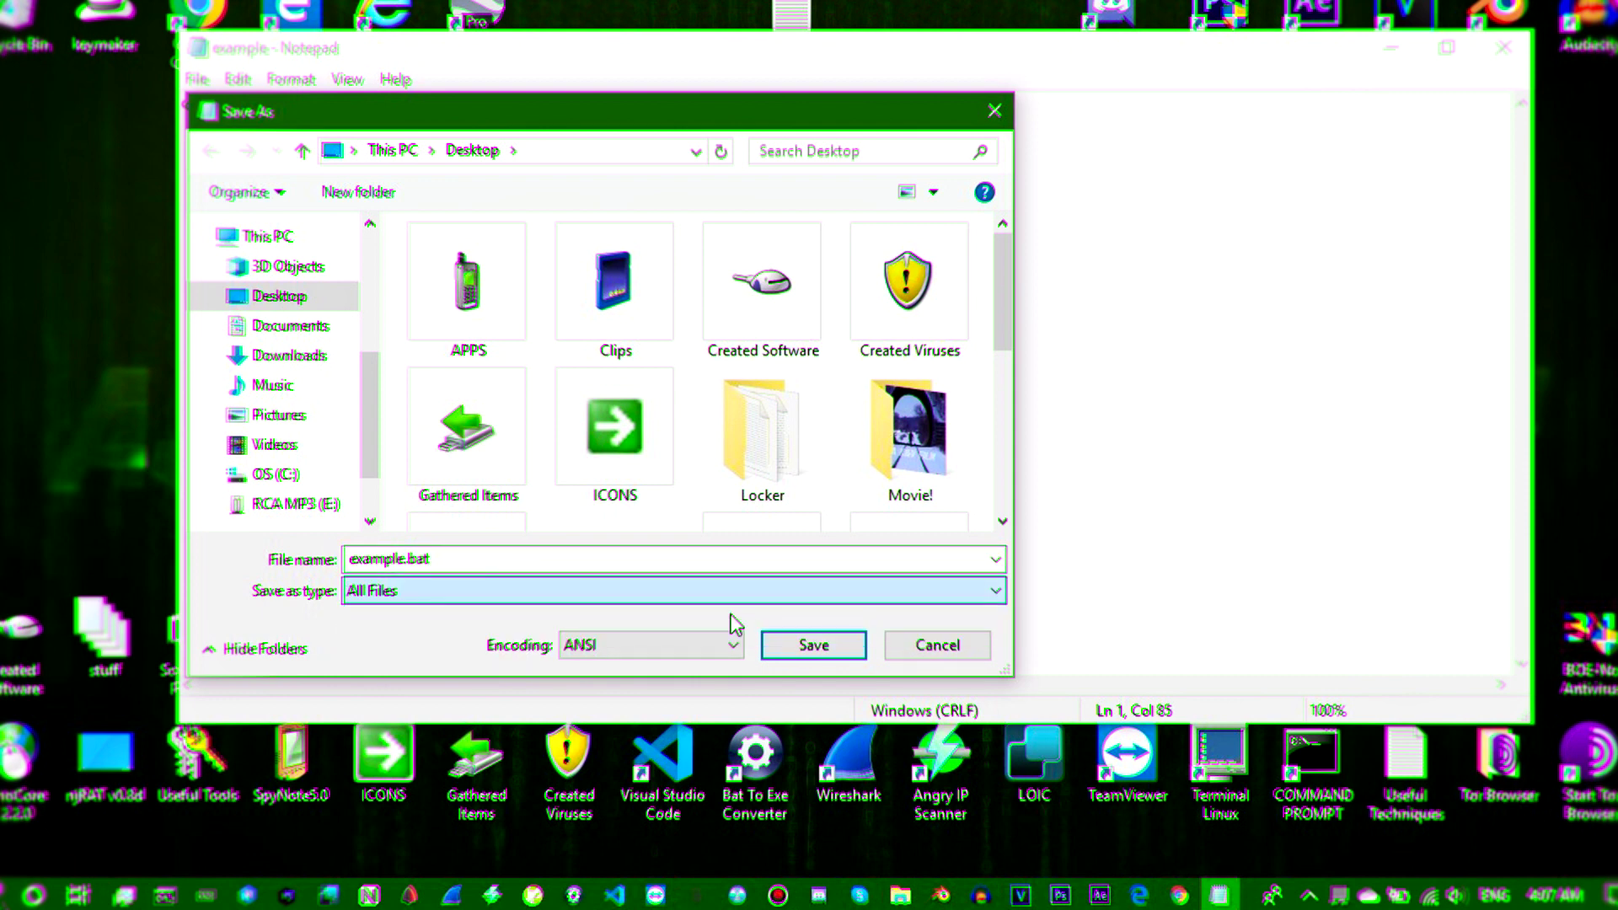
pyautogui.click(846, 642)
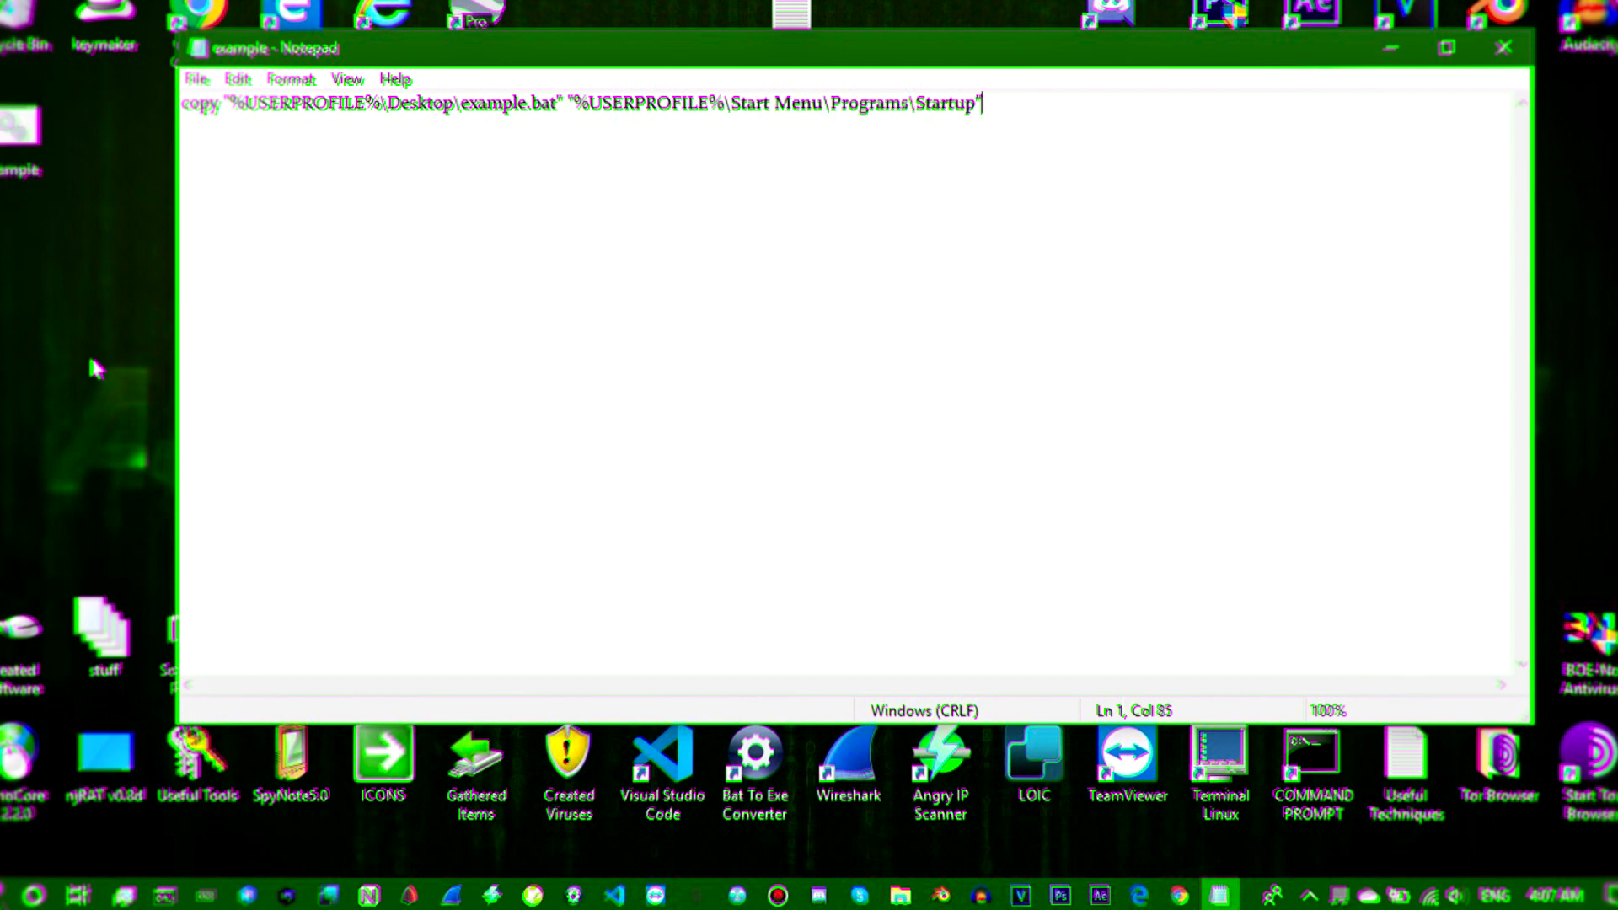
# Step: Move the new example.bat icon on the desktop and close Notepad
pyautogui.moveTo(19, 126); pyautogui.dragTo(45, 252)
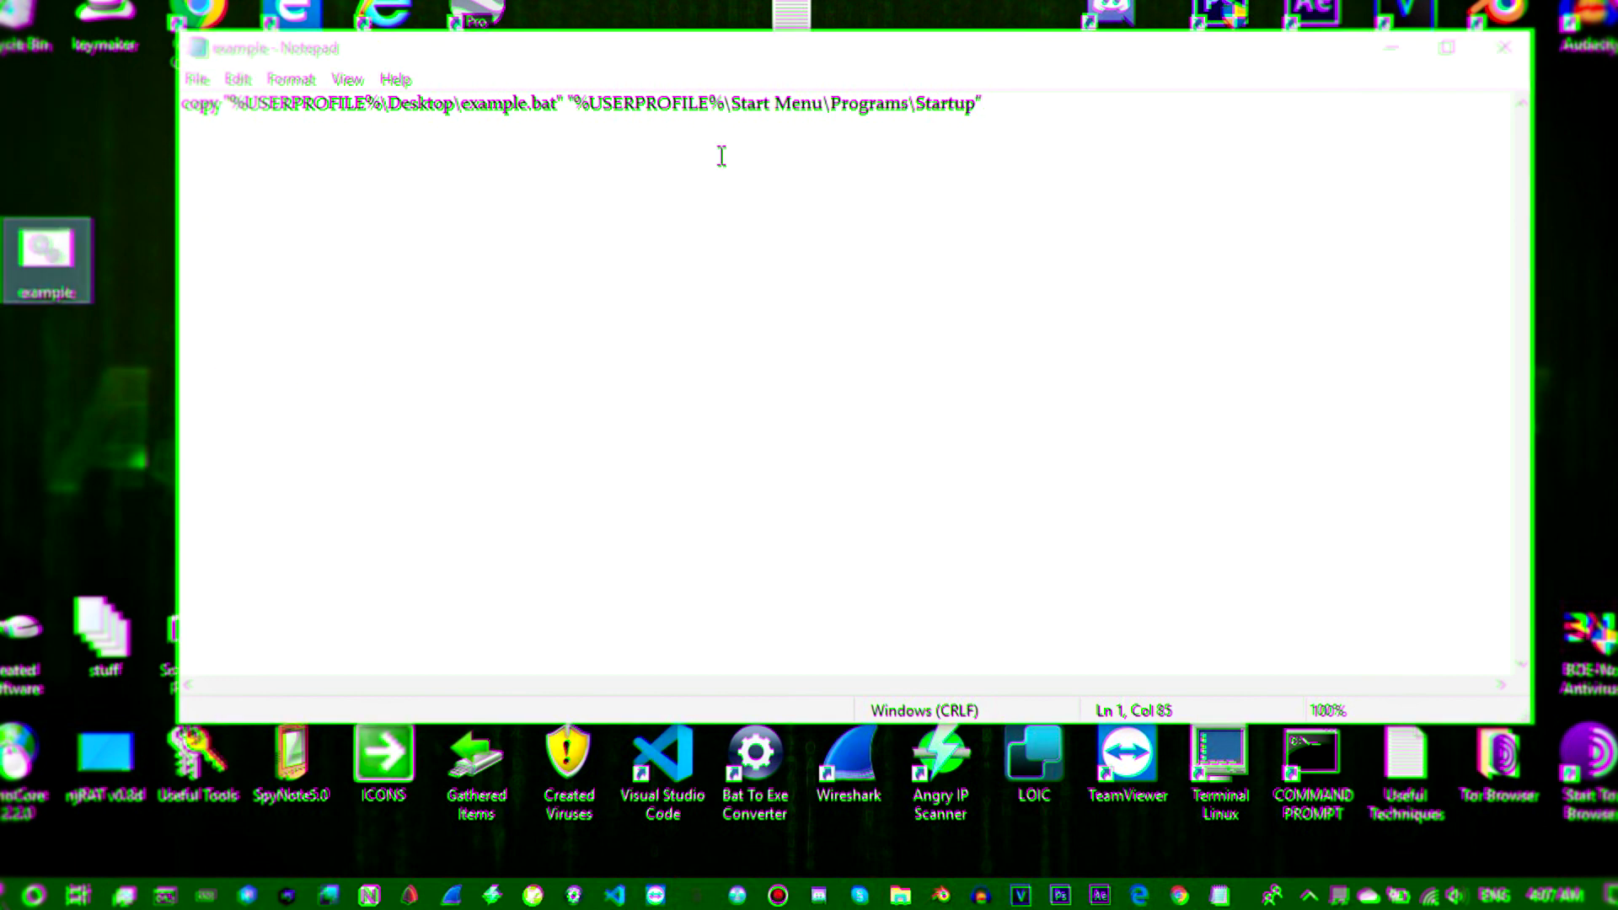
pyautogui.click(1505, 46)
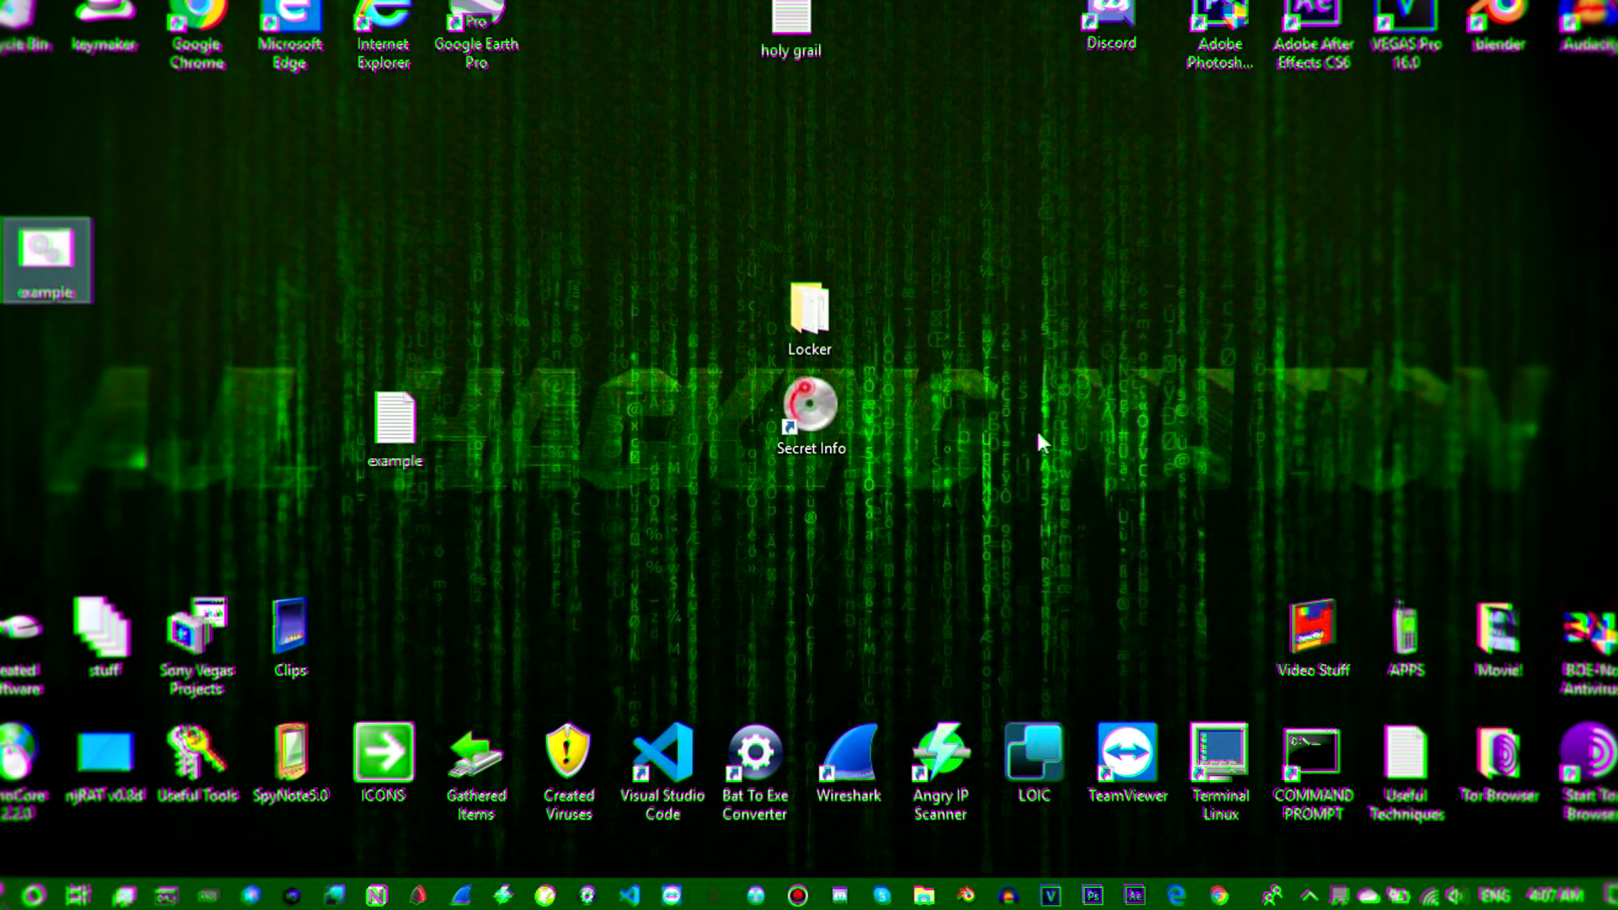
# Step: Navigate File Explorer to the user's Start Menu\Programs\Startup folder via the C: path
pyautogui.click(918, 896)
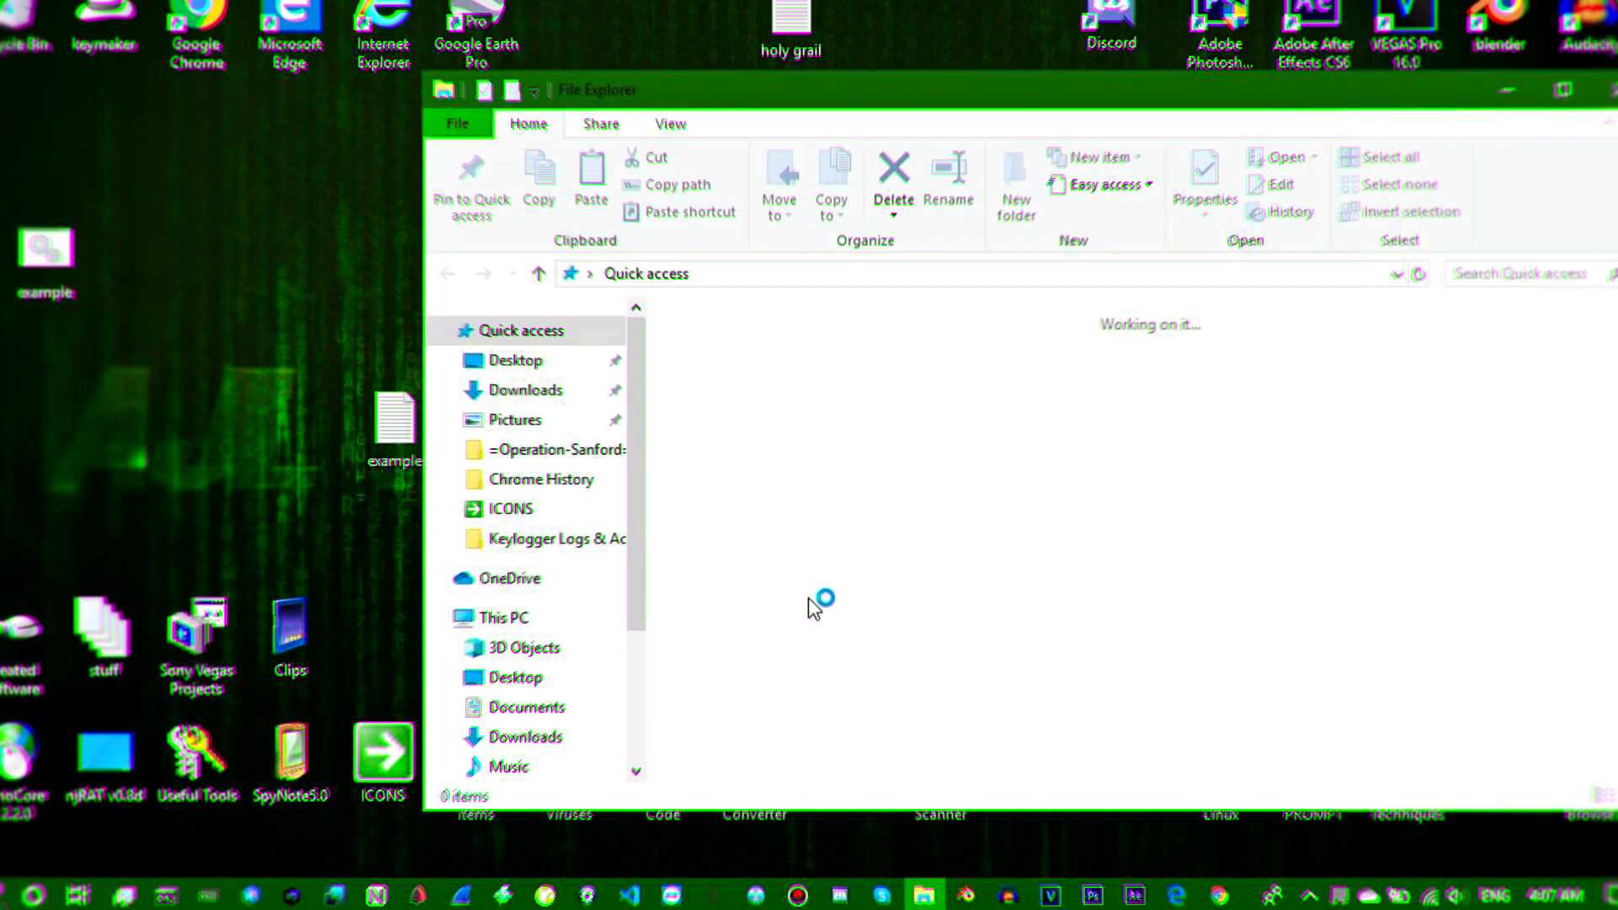
pyautogui.scroll(-2, 595, 544)
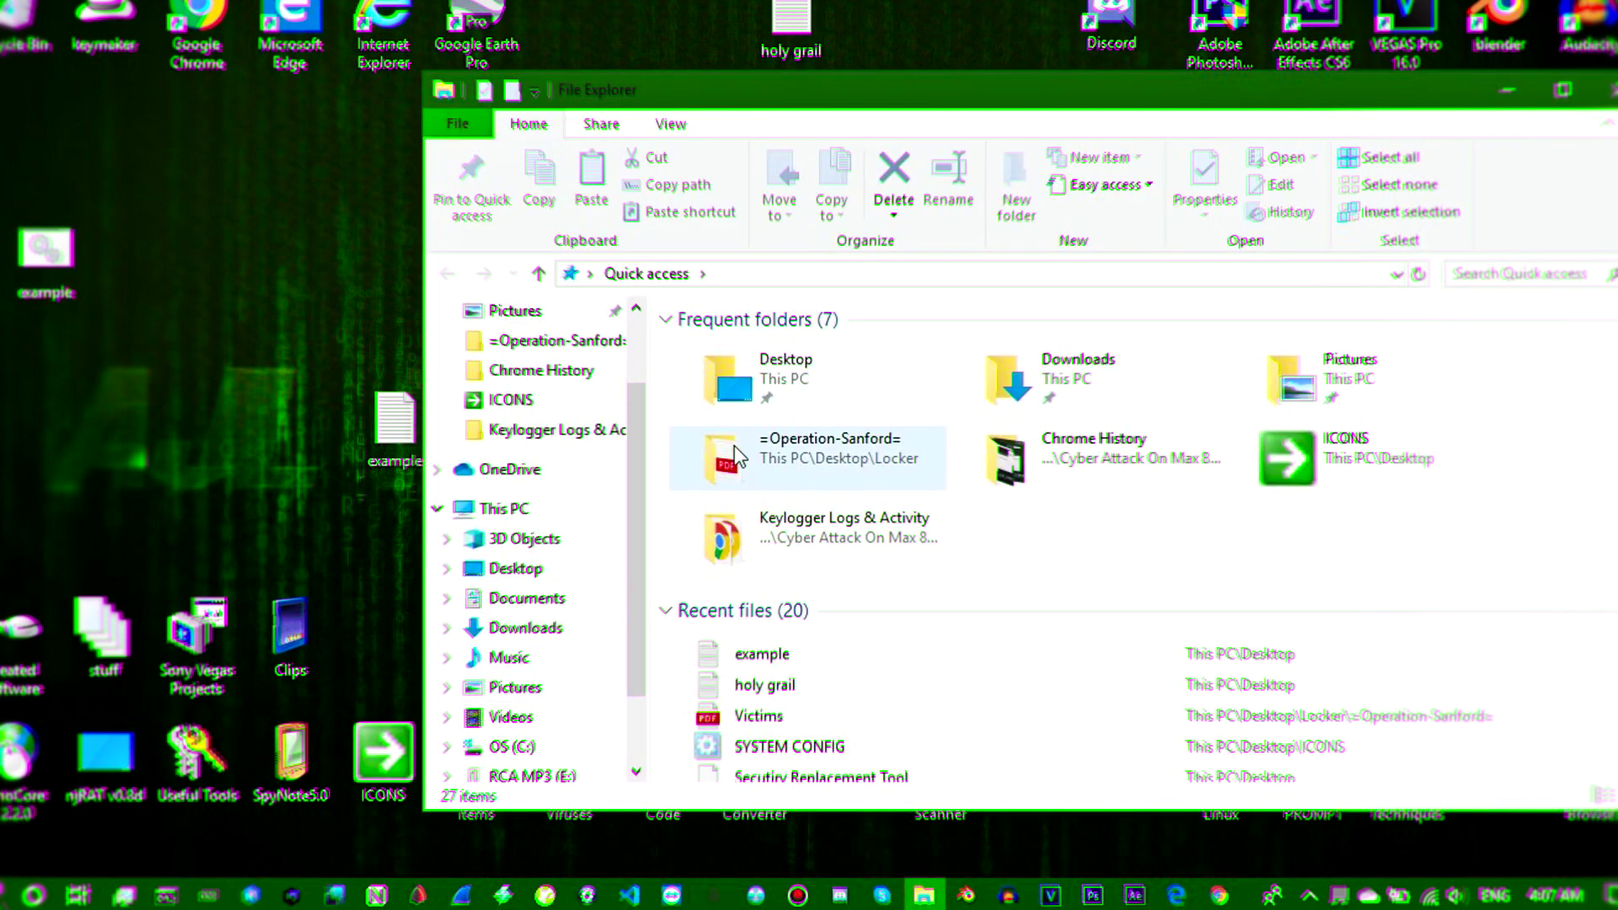
pyautogui.click(900, 281)
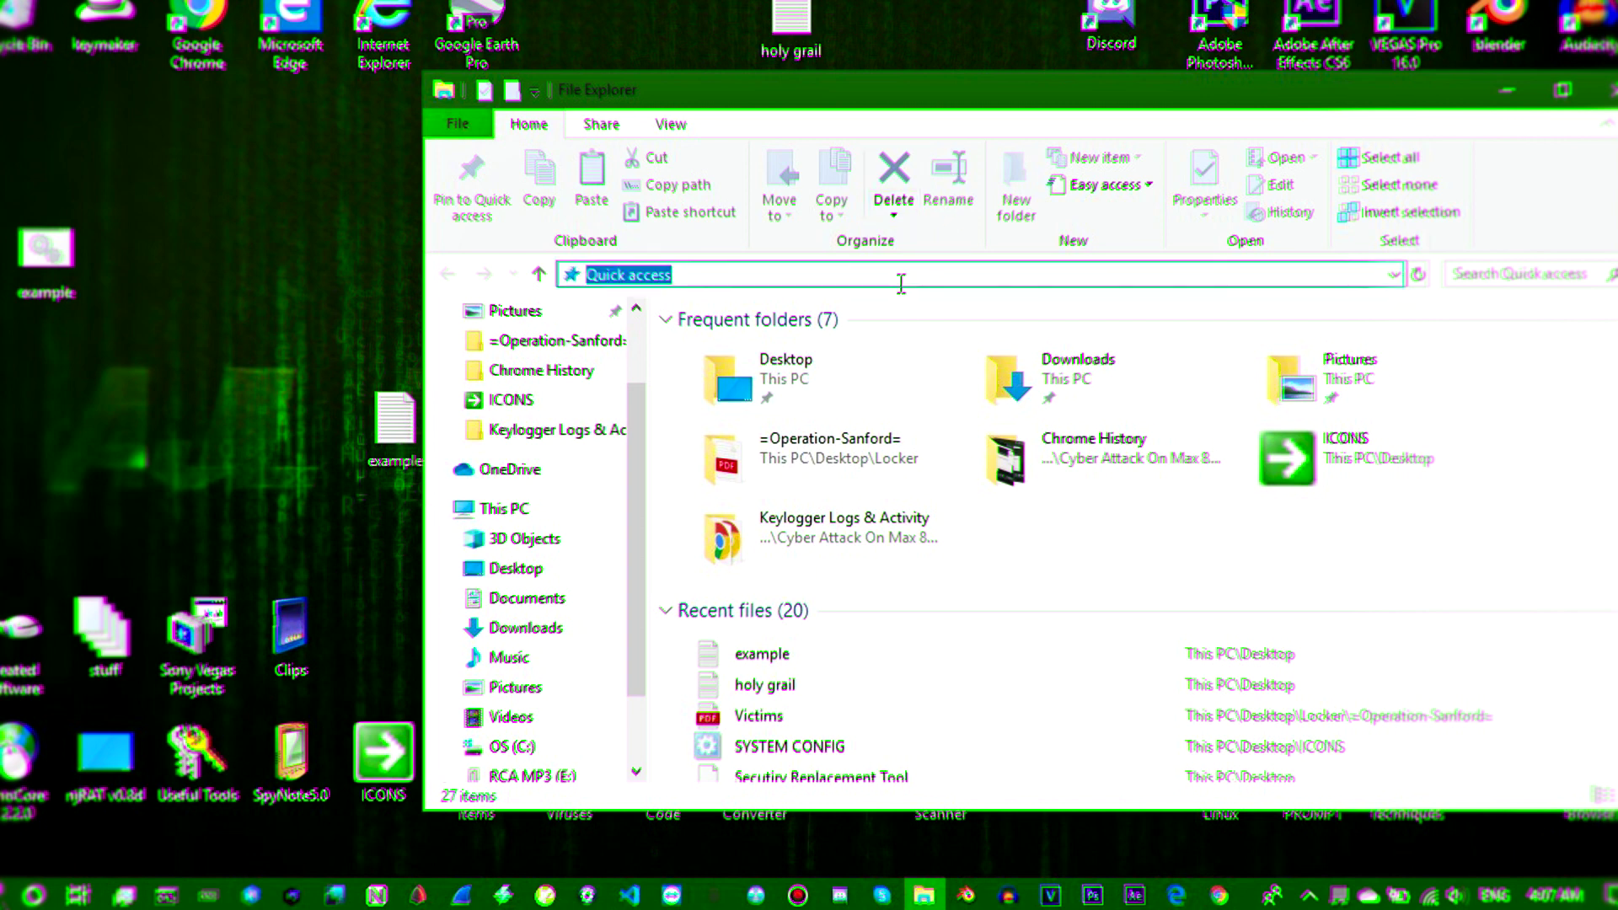
pyautogui.write('C:')
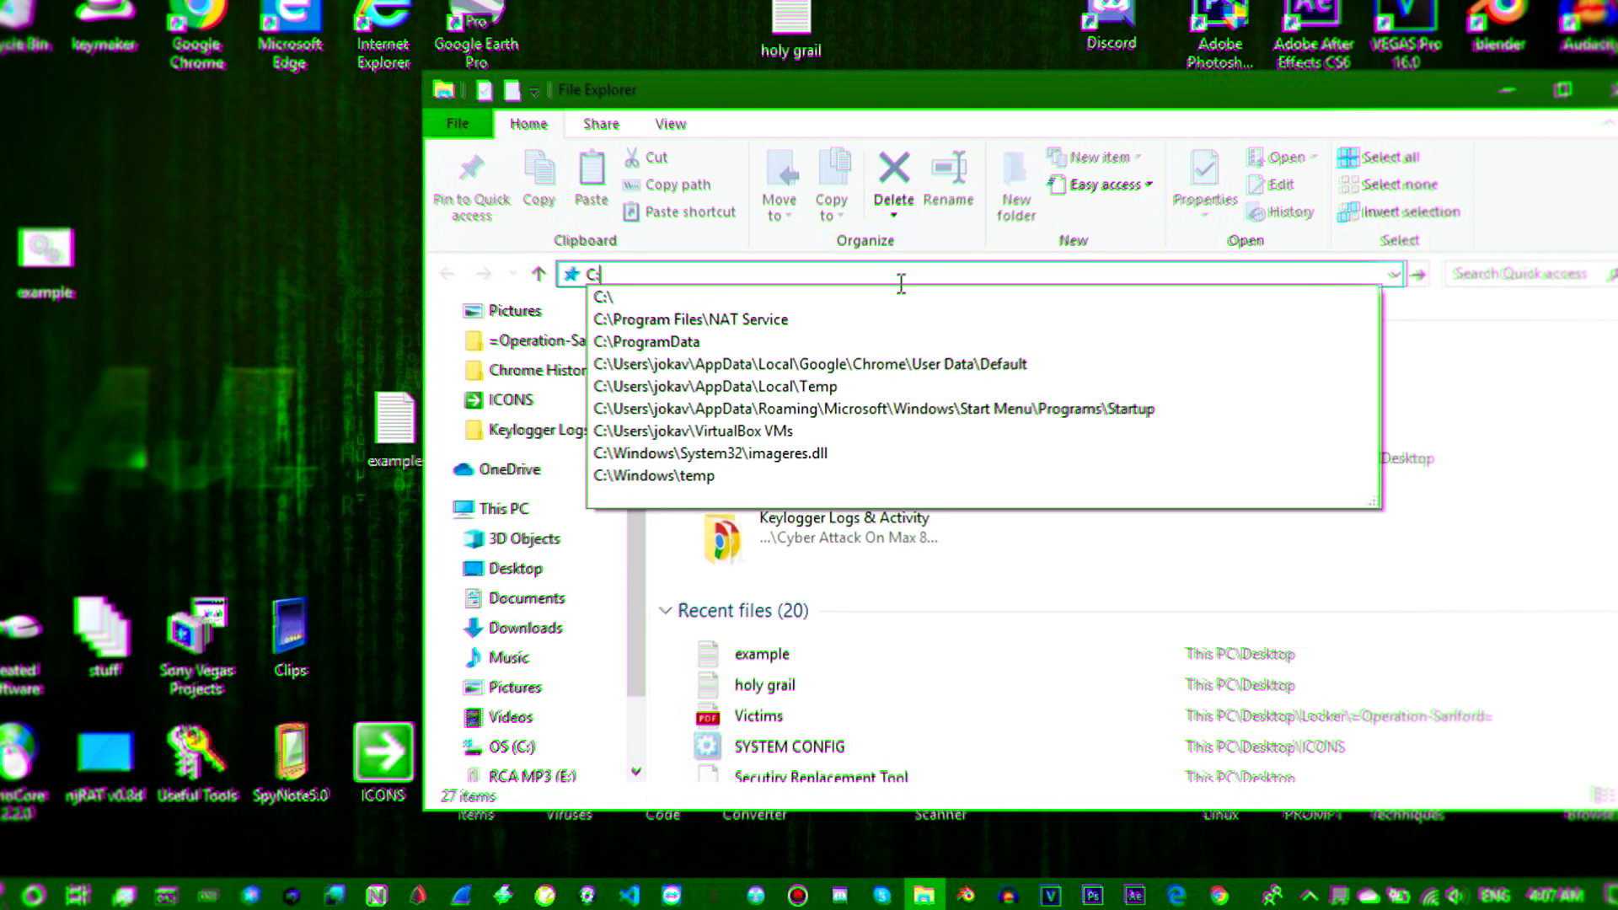
pyautogui.click(1011, 408)
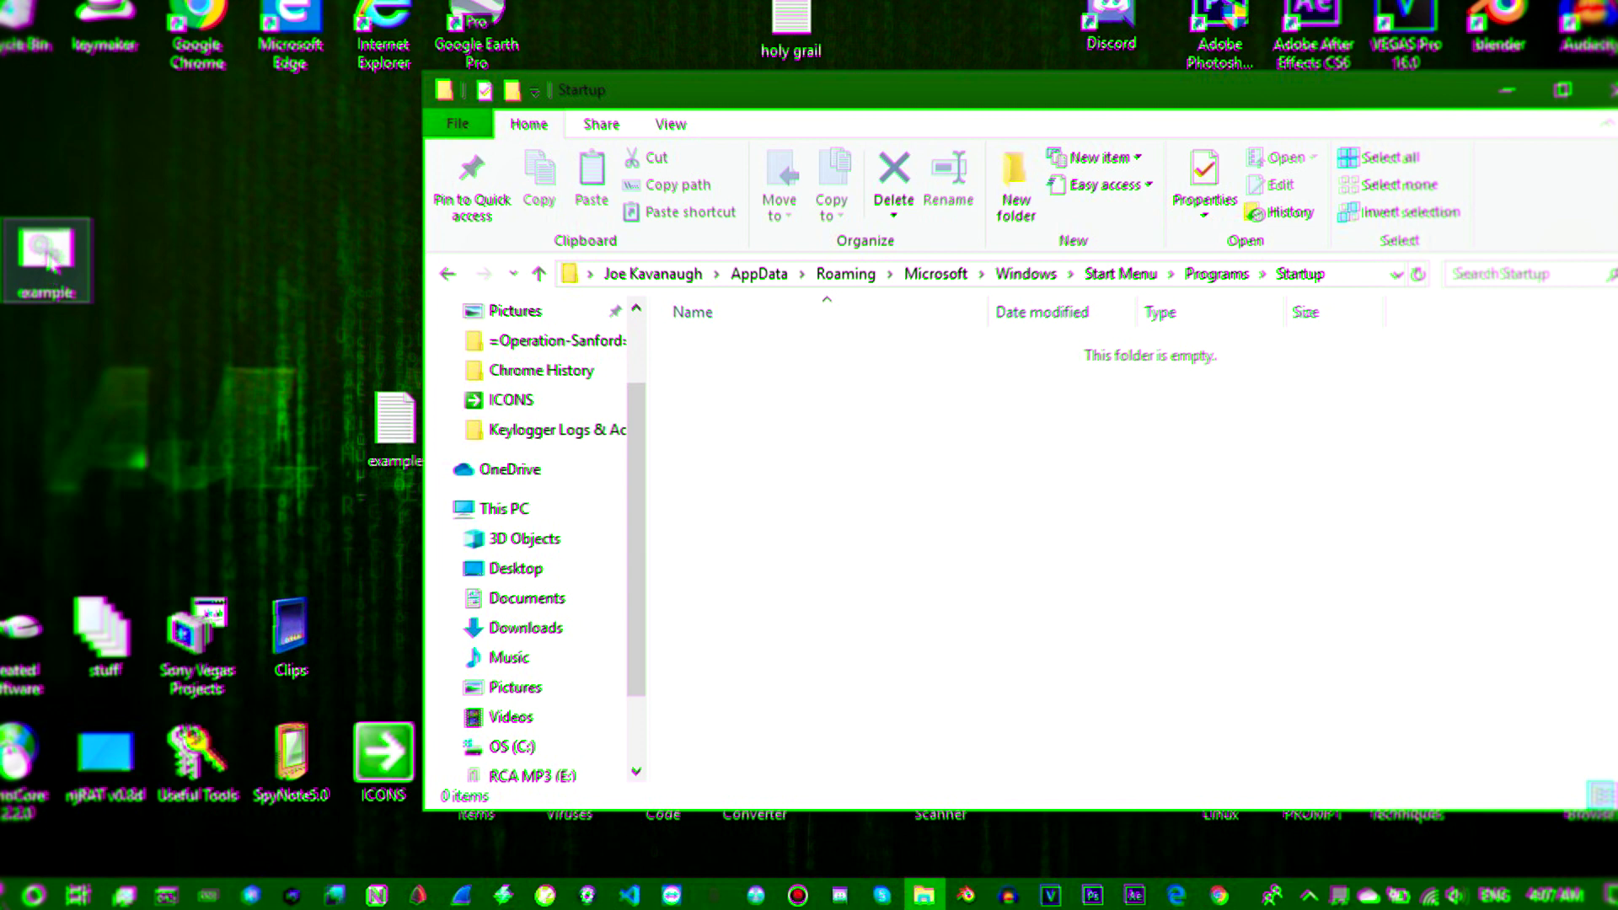
# Step: Run example.bat from the desktop so it copies itself into the Startup folder
pyautogui.doubleClick(47, 257)
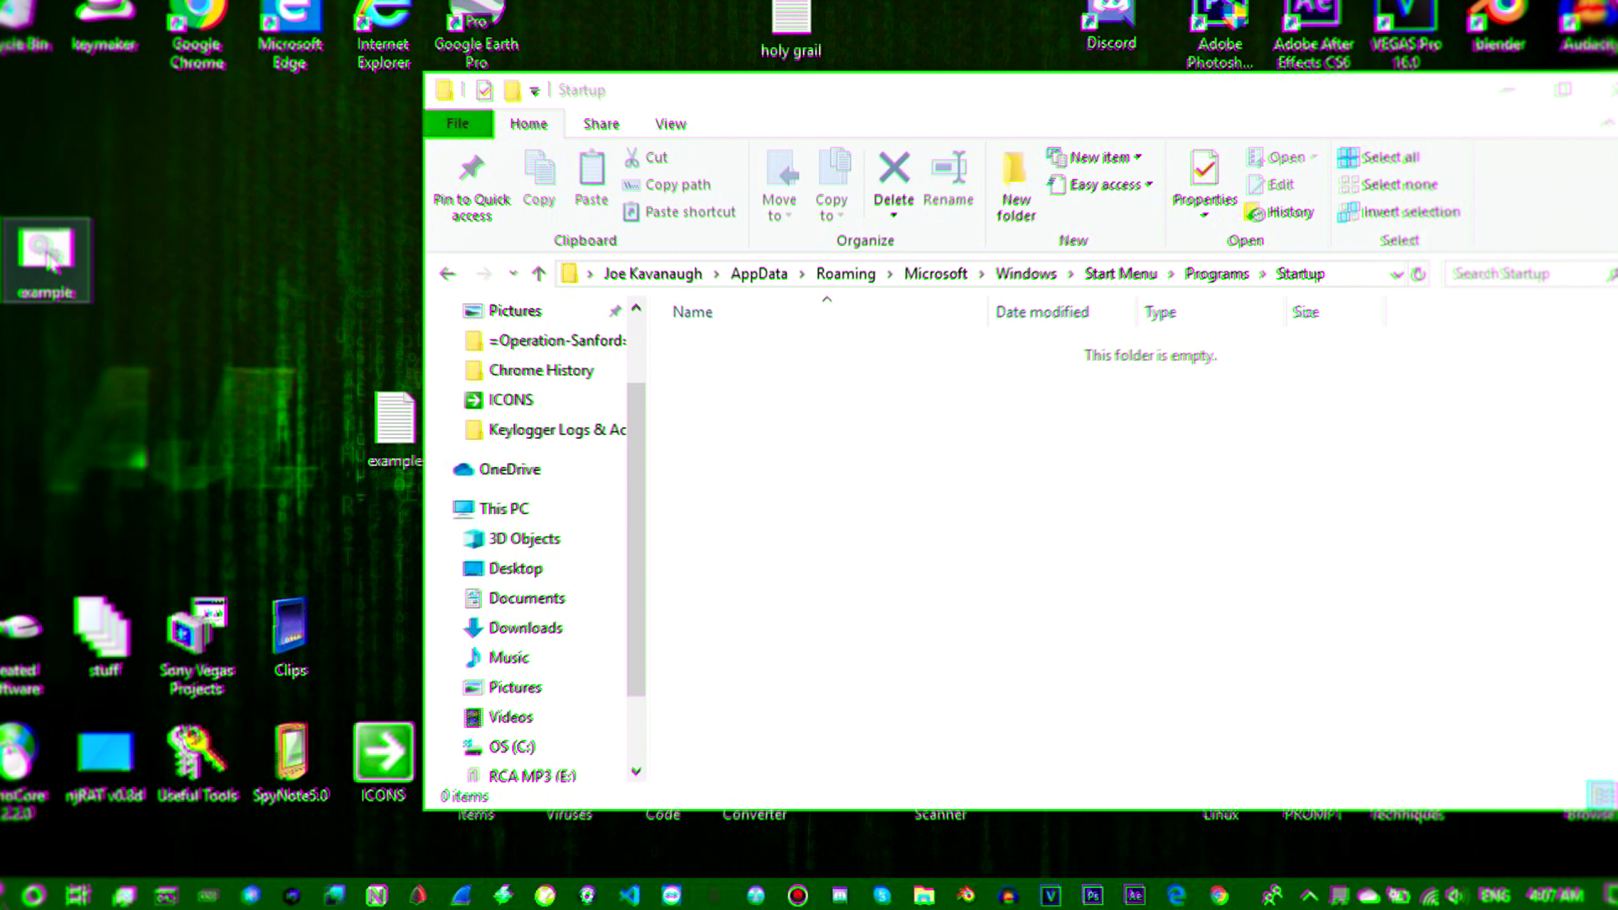